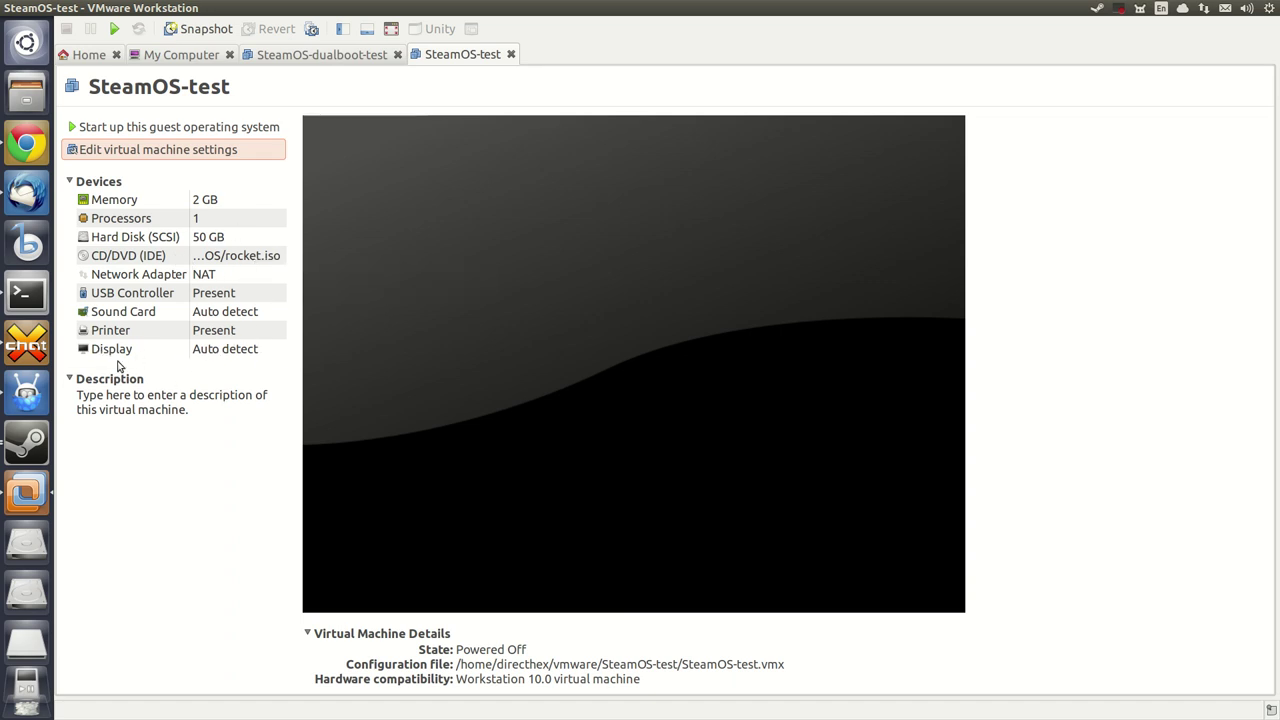
- Check the SteamOS-test virtual machine's display settings for 3D graphics acceleration, and leave without saving changes
{"action": "left_click", "coordinate": [137, 150]}
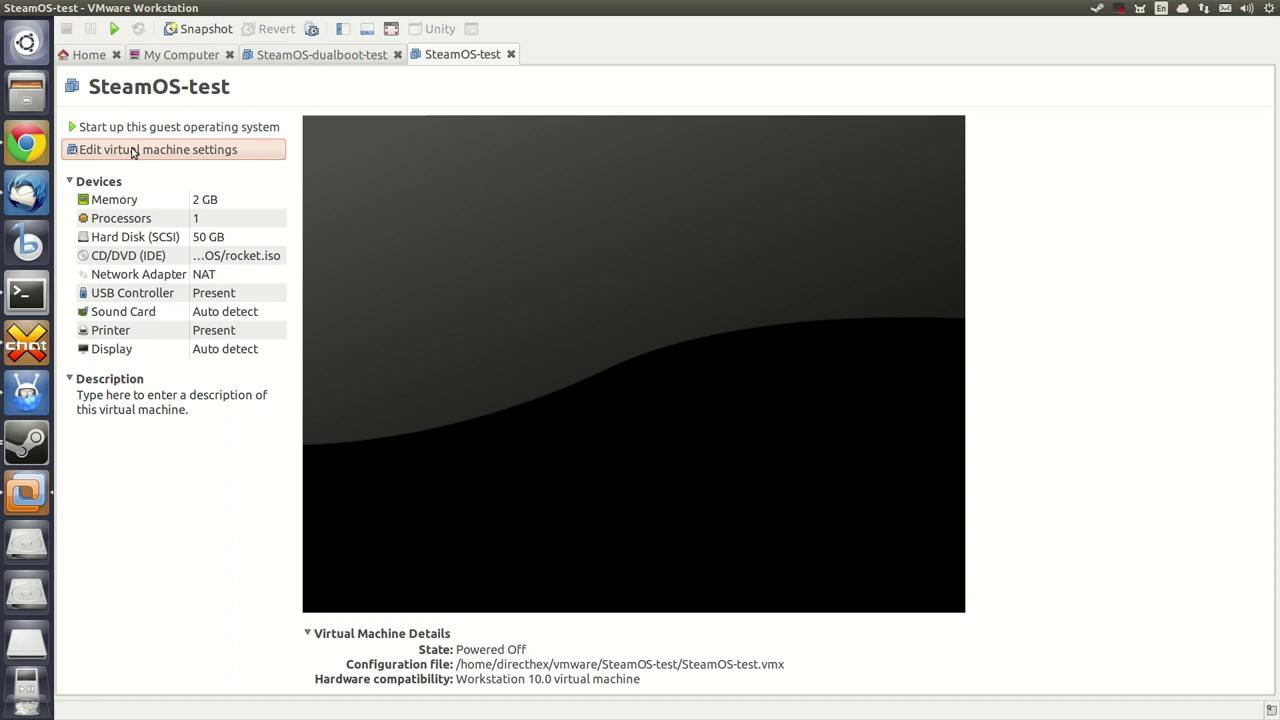
{"action": "left_click", "coordinate": [396, 358]}
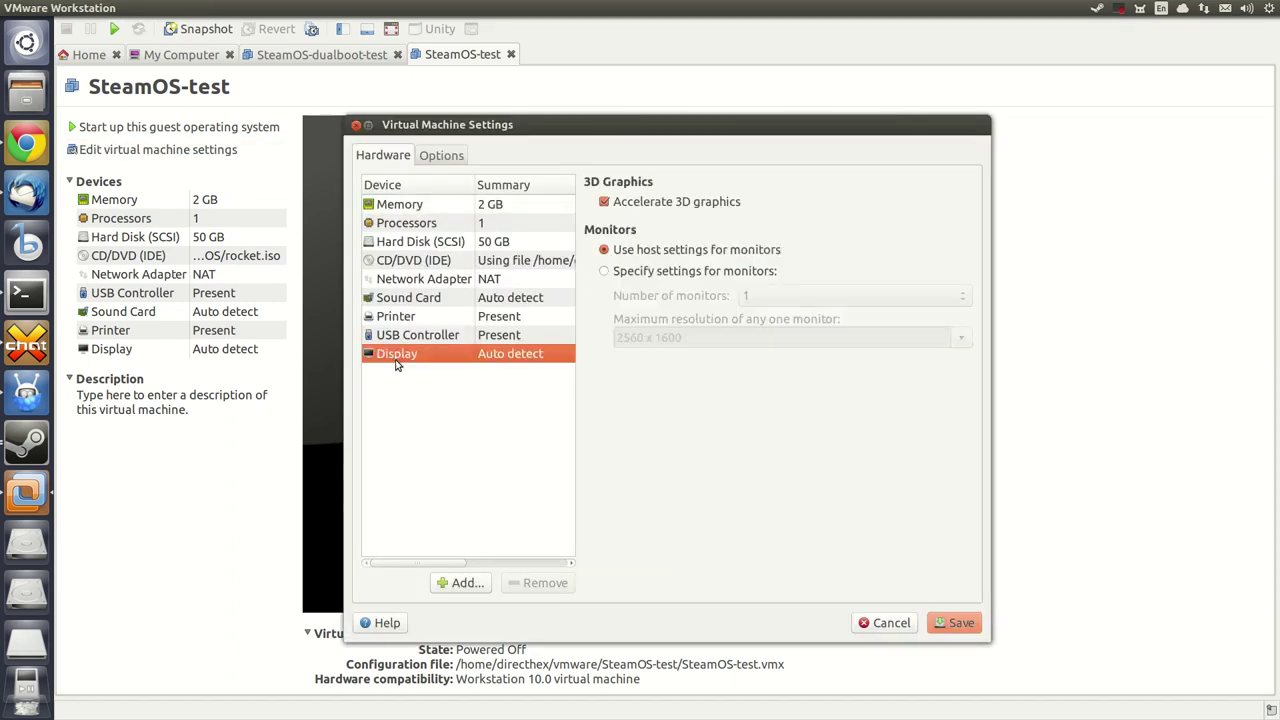
{"action": "left_click", "coordinate": [883, 623]}
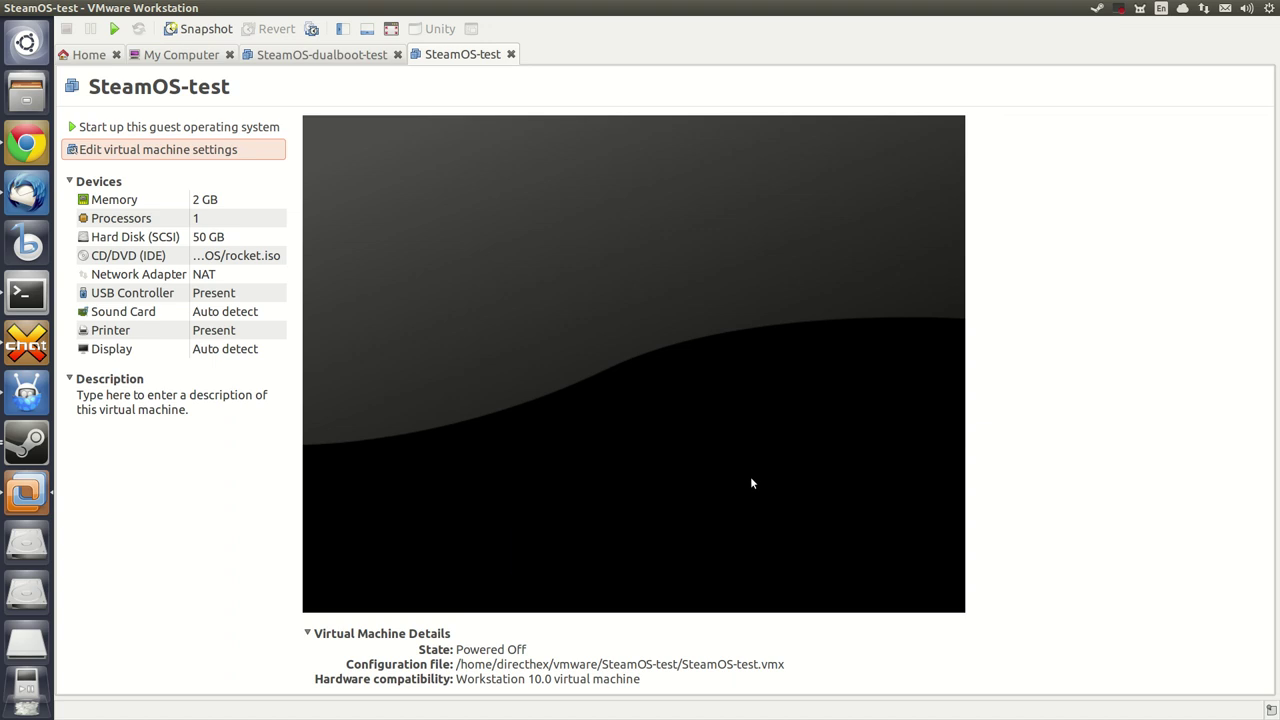
- Show the SteamOS-test virtual machine in full screen, start up its guest system and direct input to it
{"action": "left_click", "coordinate": [391, 29]}
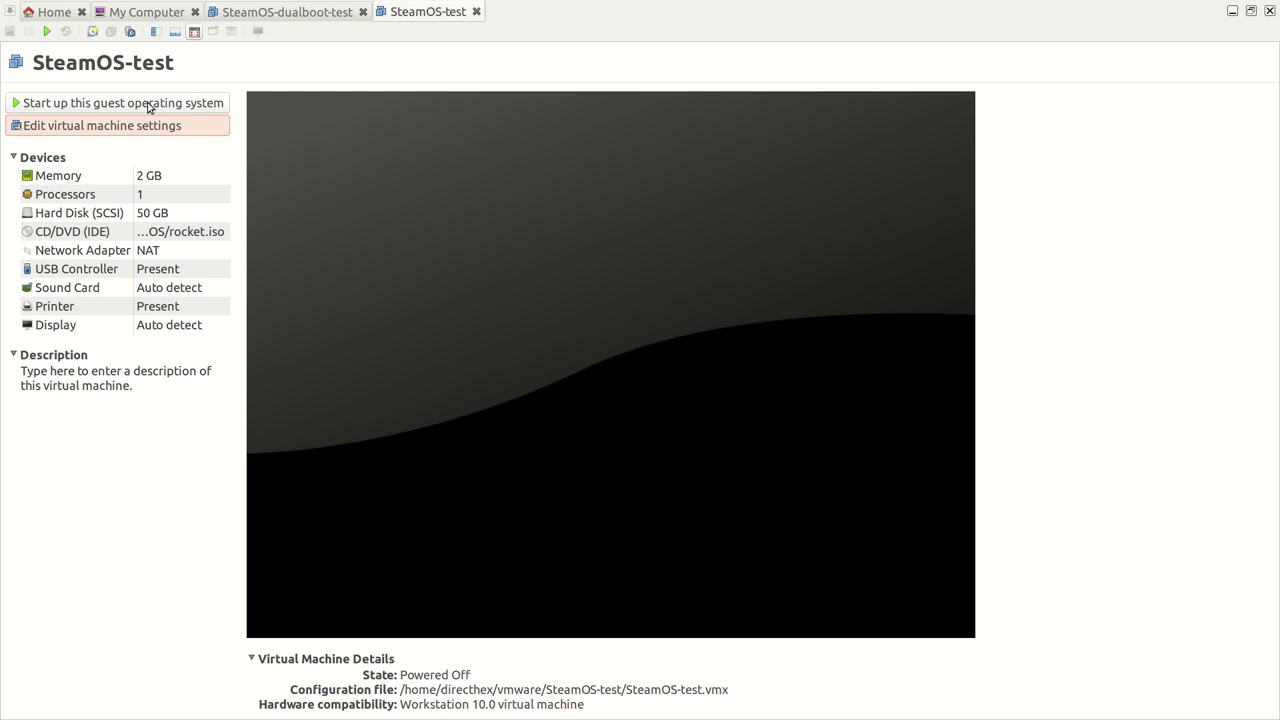
{"action": "left_click", "coordinate": [148, 104]}
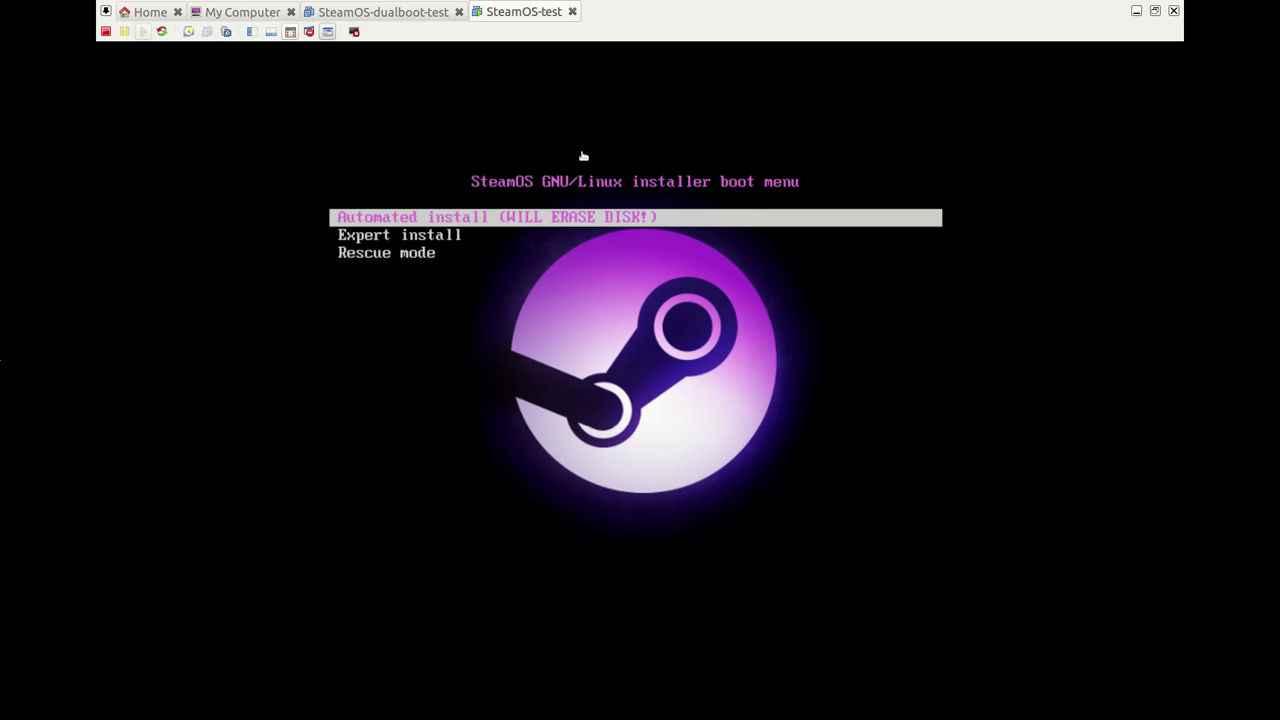
{"action": "left_click", "coordinate": [583, 156]}
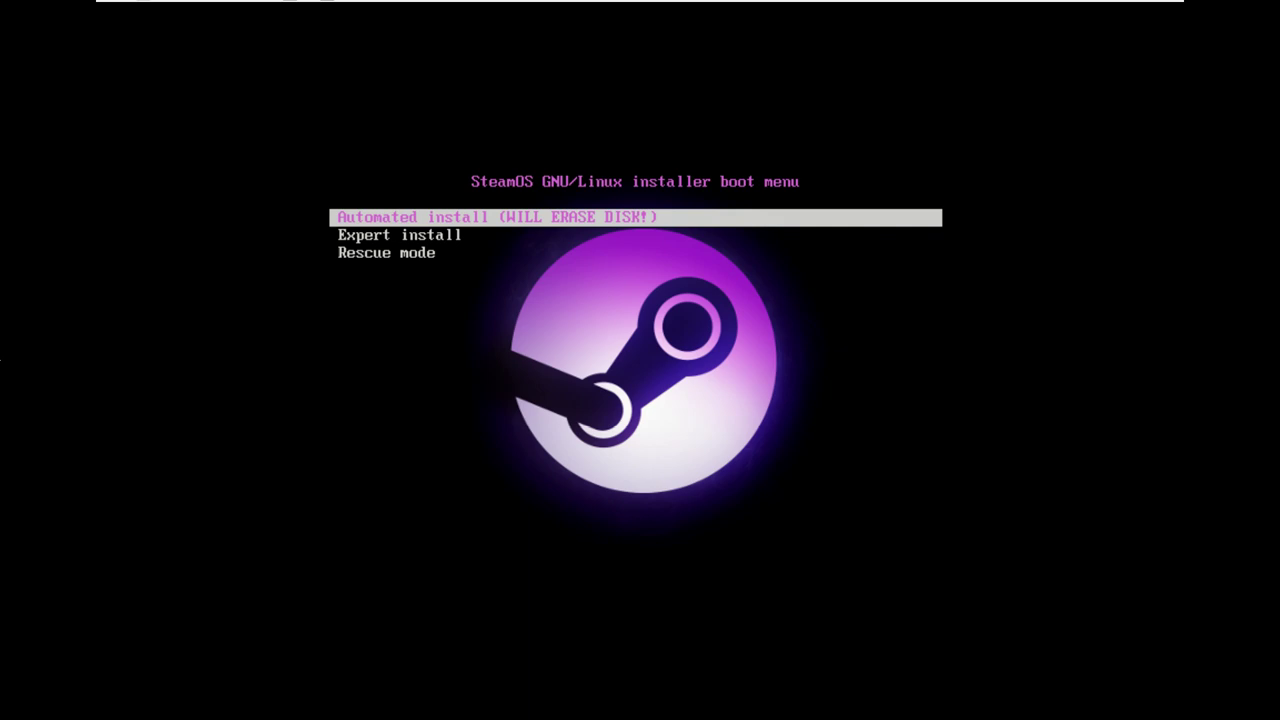
- Go through the SteamOS installer boot options and start the Automated install
{"action": "key", "text": "Down"}
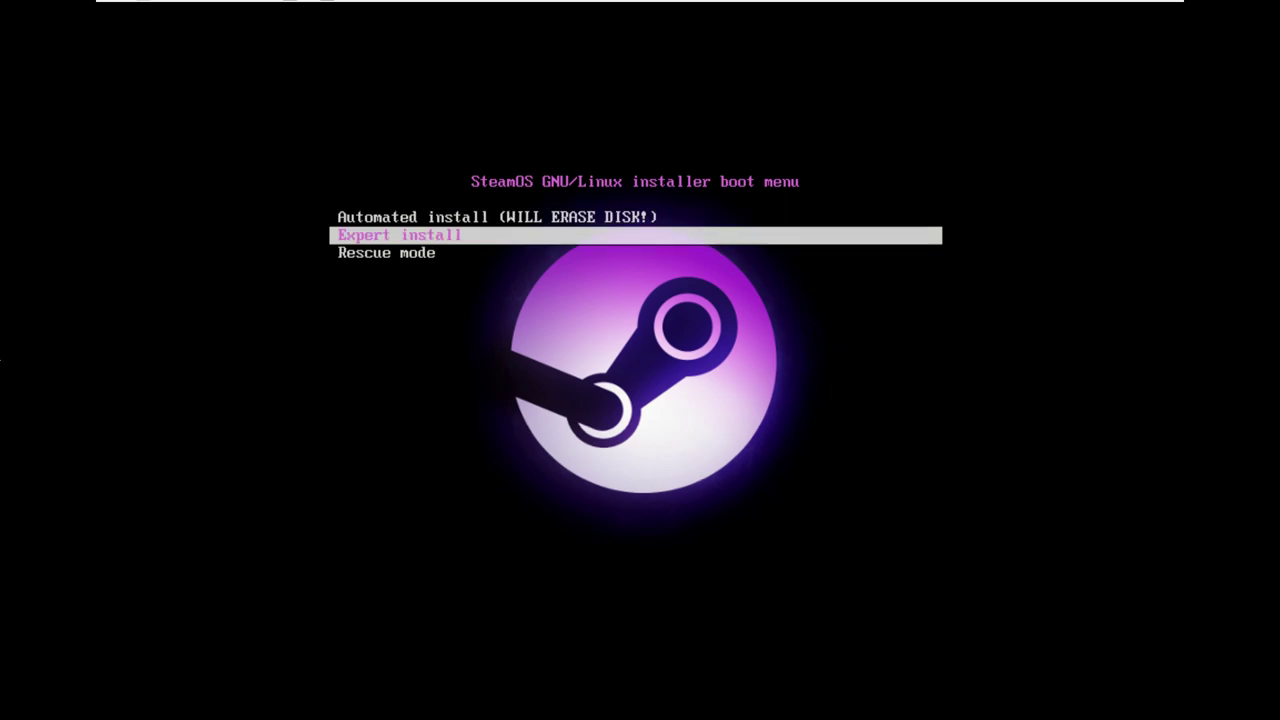
{"action": "key", "text": "Down"}
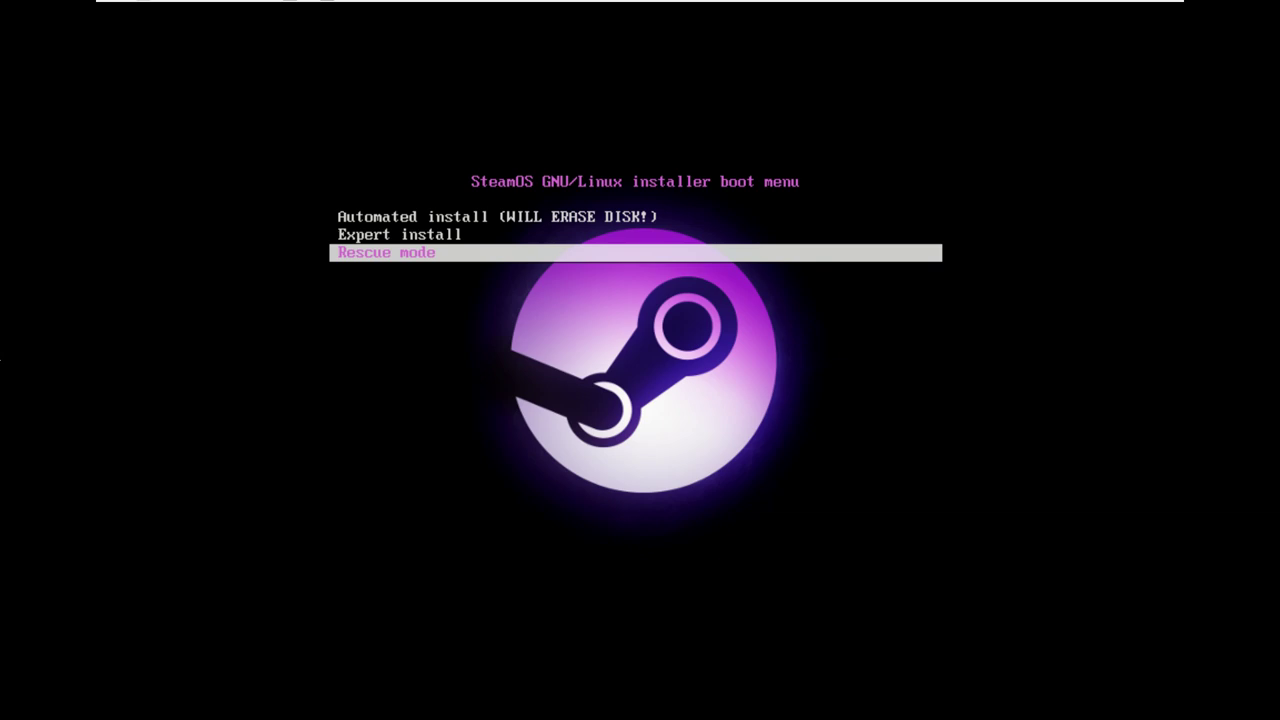
{"action": "key", "text": "Up"}
{"action": "key", "text": "Up"}
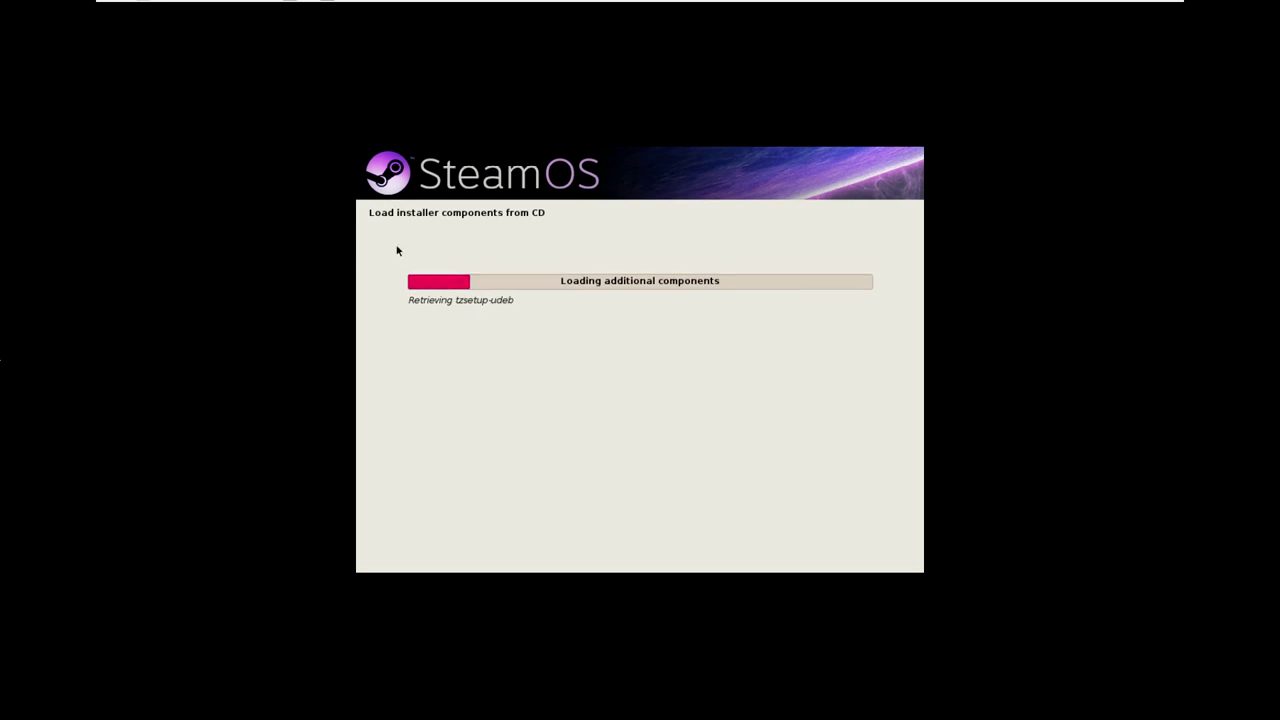
- Leave the virtual machine's full-screen mode while installer components load, and return to full screen
{"action": "mouse_move", "coordinate": [285, 25]}
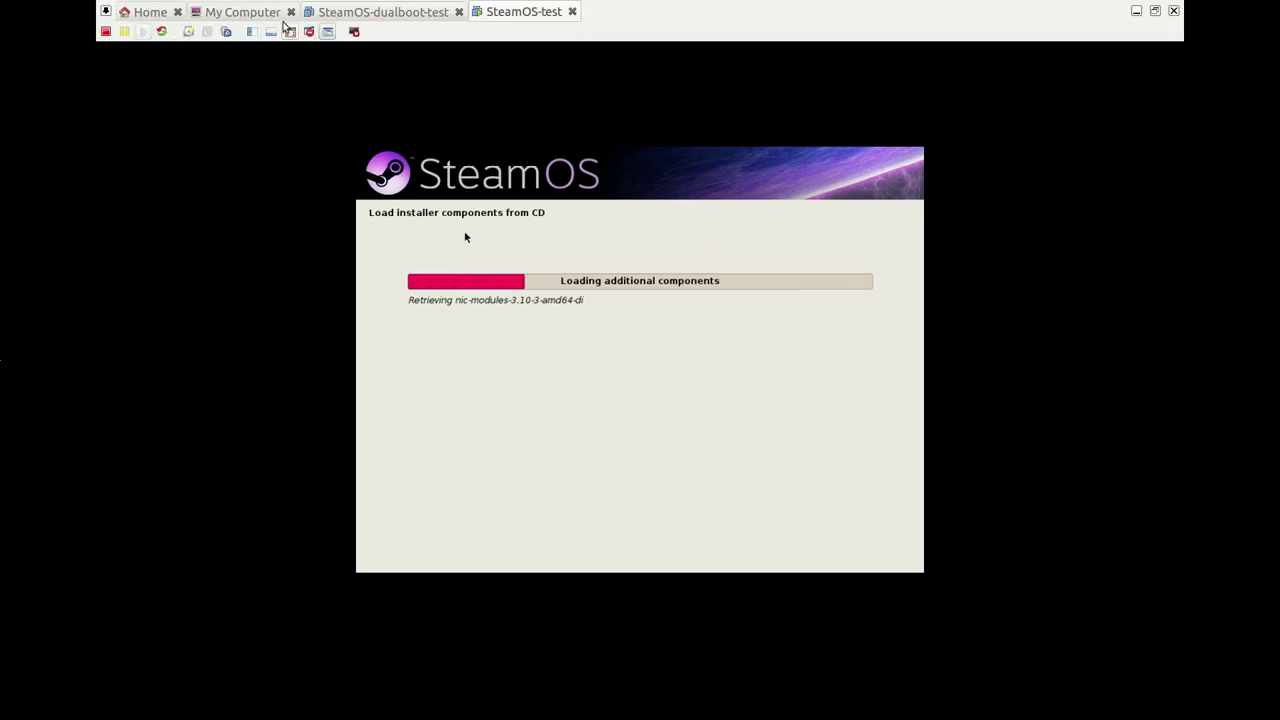
{"action": "left_click", "coordinate": [289, 31]}
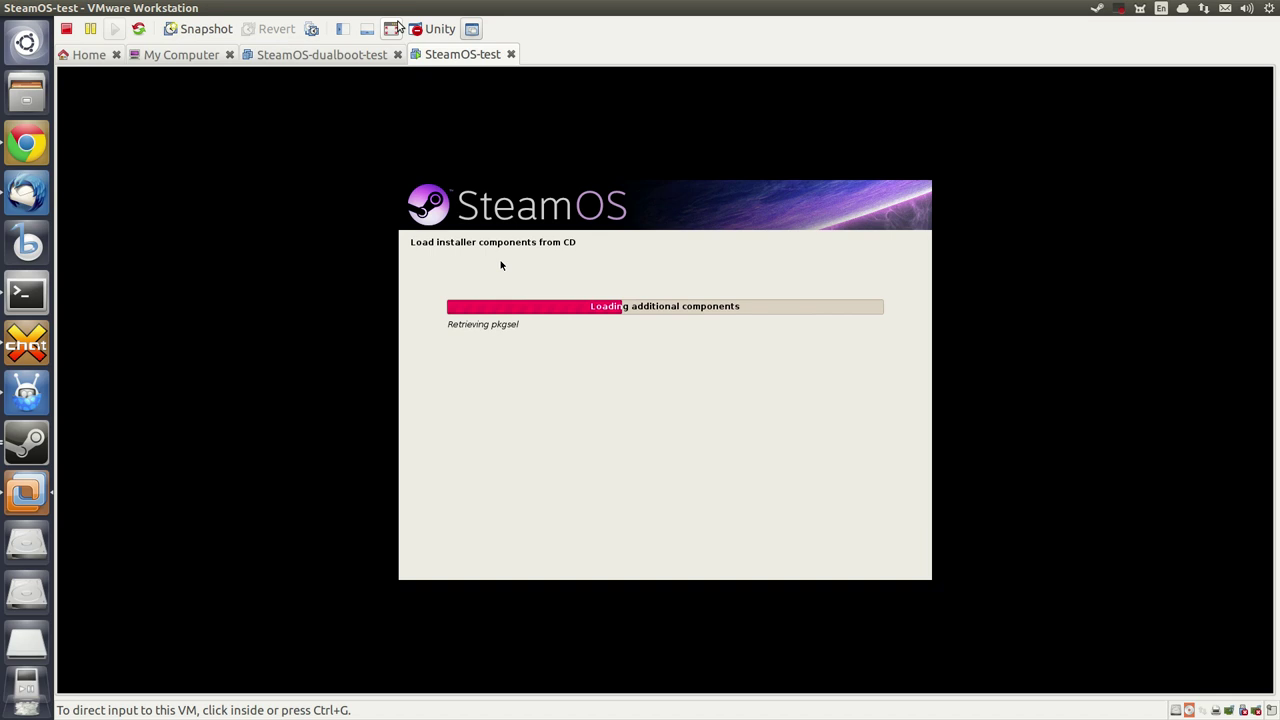
{"action": "left_click", "coordinate": [397, 26]}
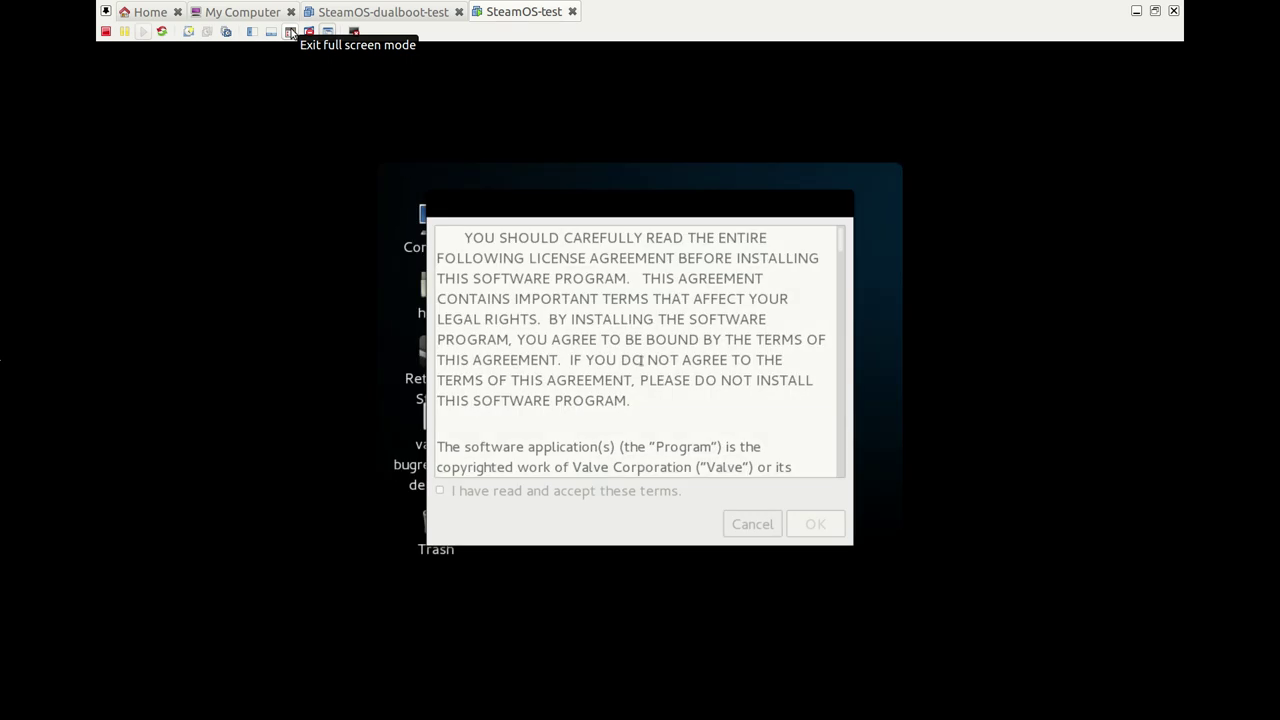
{"action": "left_click", "coordinate": [290, 32]}
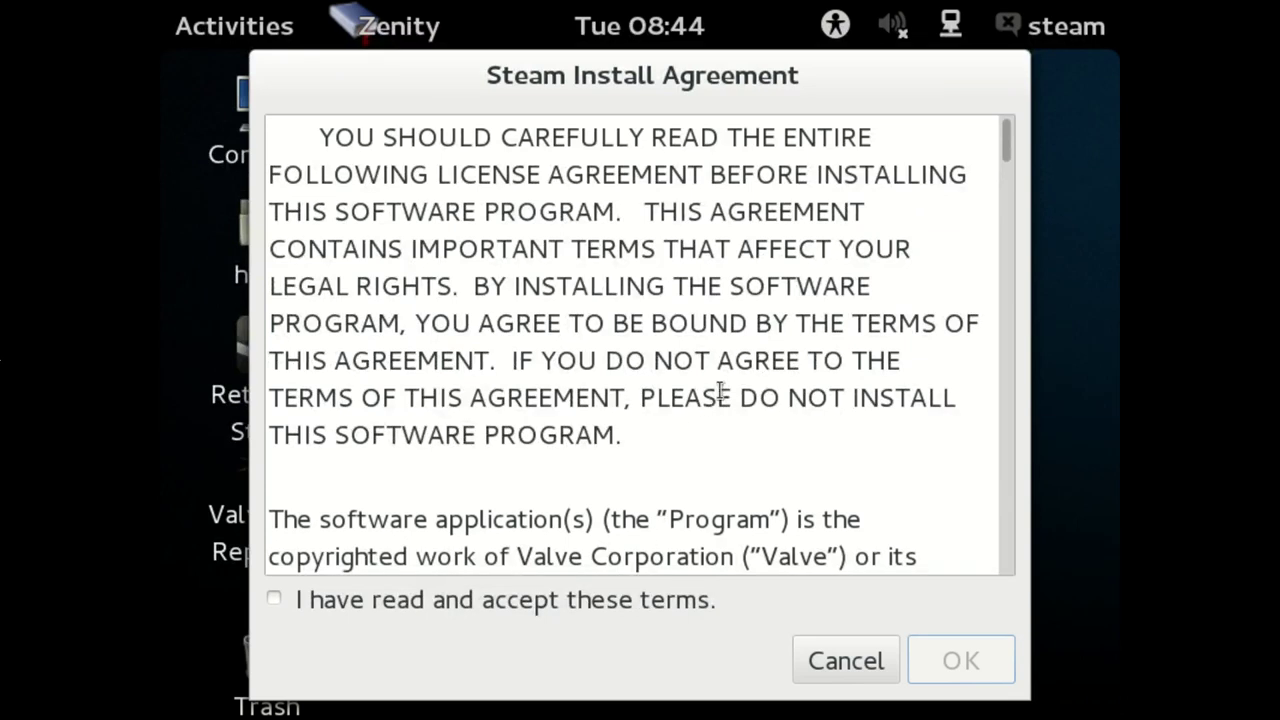
{"action": "scroll", "coordinate": [827, 256], "scroll_direction": "down", "scroll_amount": 5}
{"action": "scroll", "coordinate": [828, 254], "scroll_direction": "down", "scroll_amount": 3}
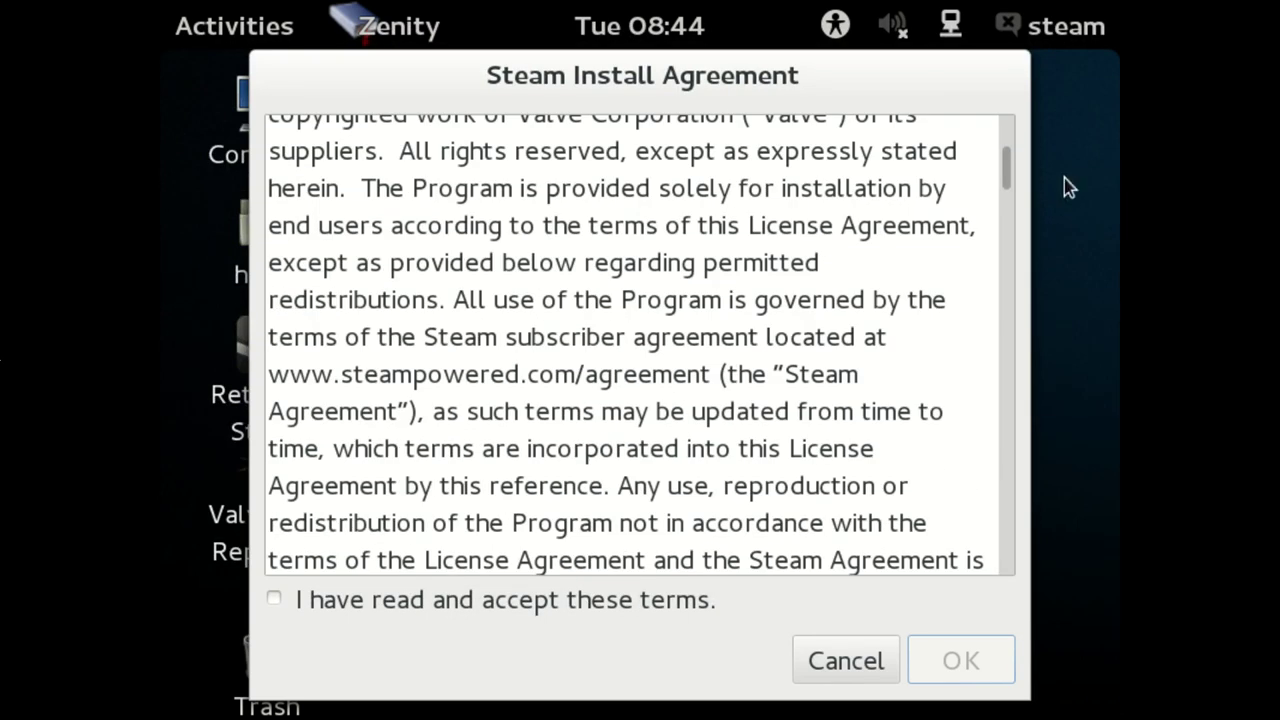
{"action": "left_click_drag", "start_coordinate": [1007, 170], "coordinate": [1010, 560]}
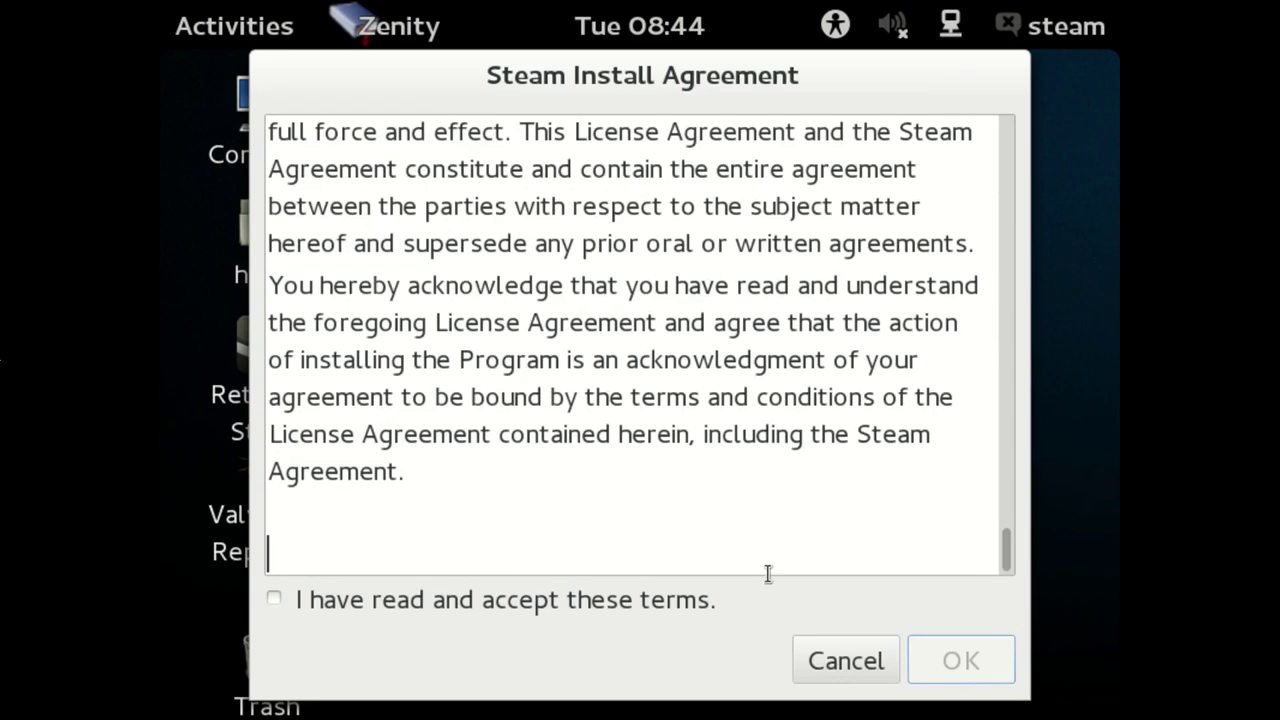
{"action": "left_click", "coordinate": [499, 613]}
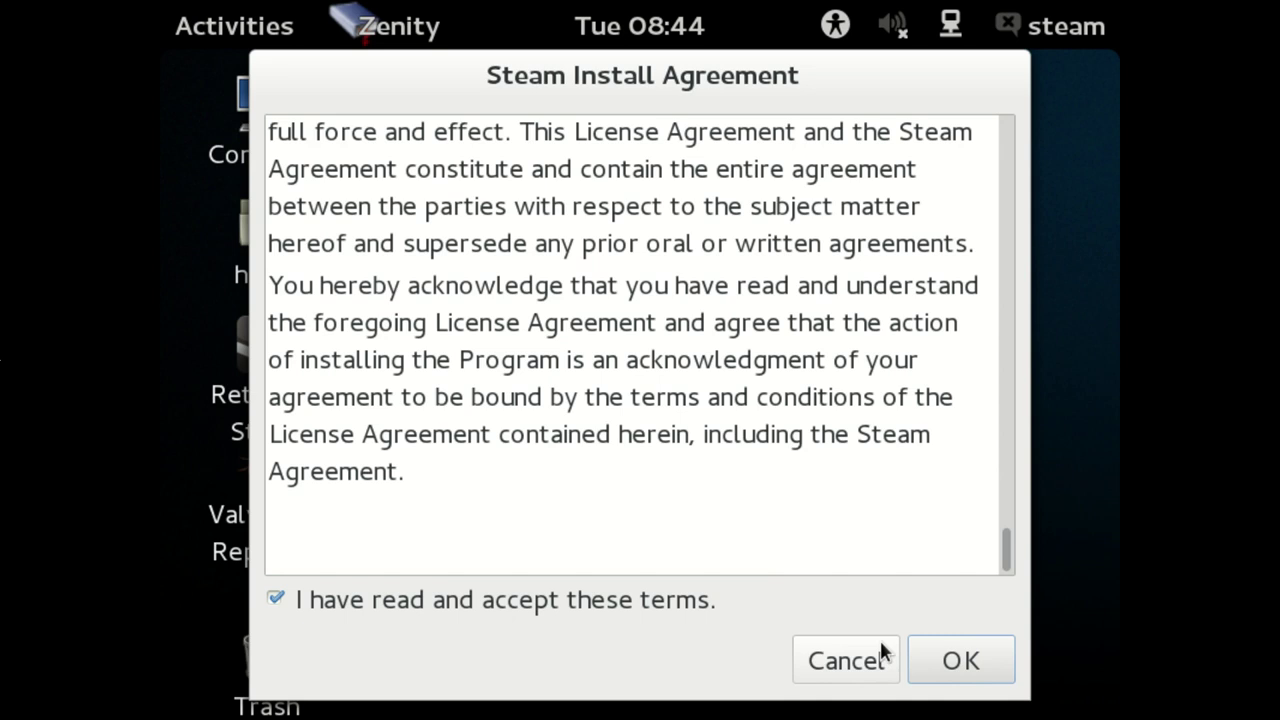
{"action": "left_click", "coordinate": [972, 656]}
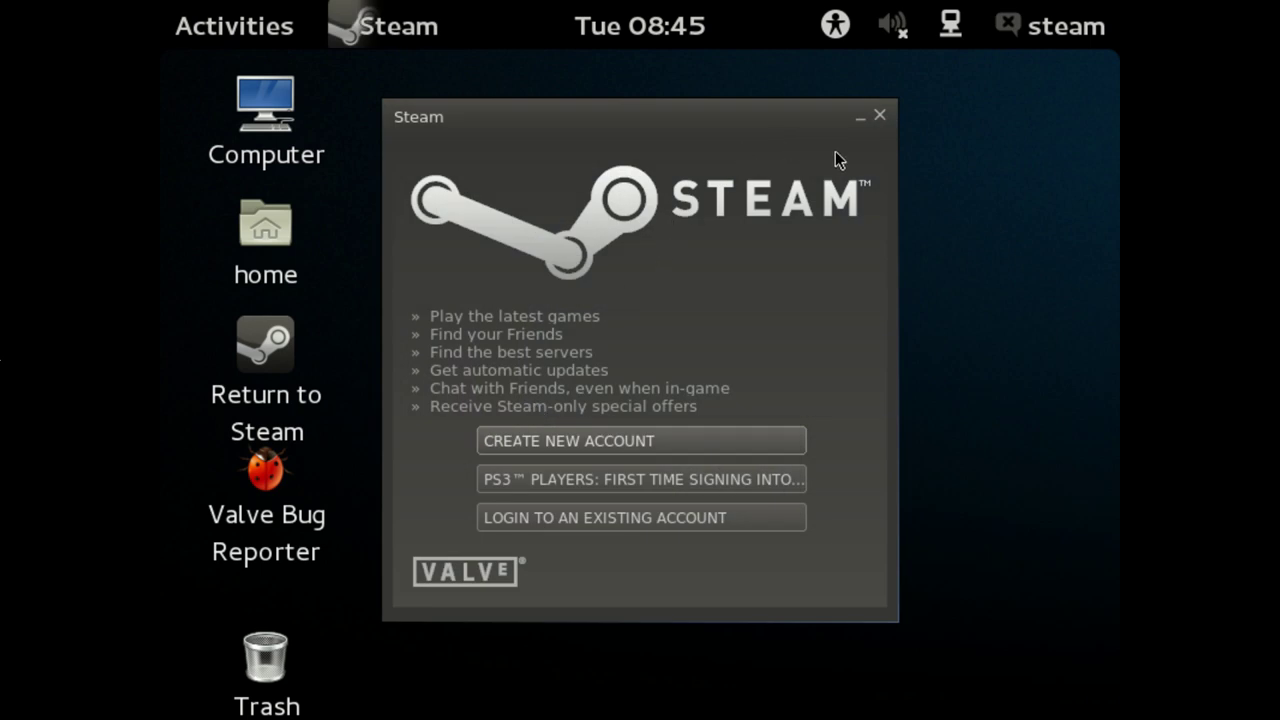
{"action": "left_click", "coordinate": [880, 118]}
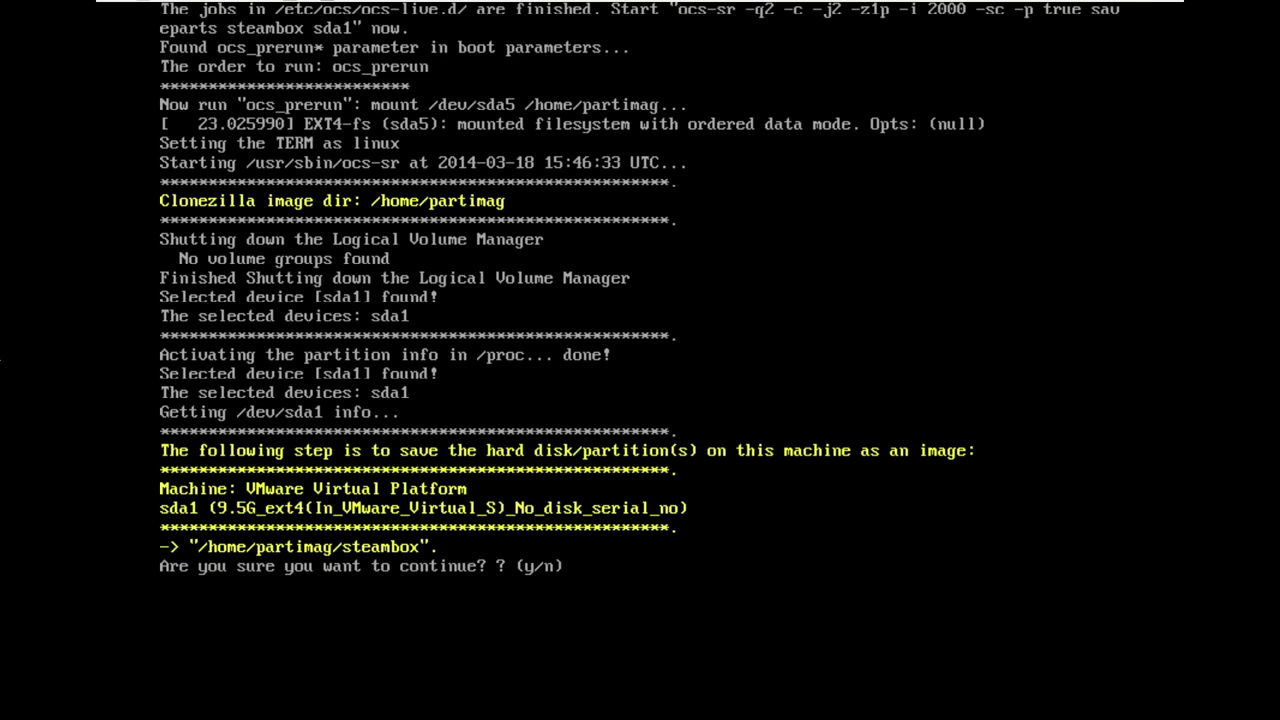
- Confirm saving partition sda1 as the image /home/partimag/steambox, and reboot the machine
{"action": "type", "text": "y"}
{"action": "key", "text": "Return"}
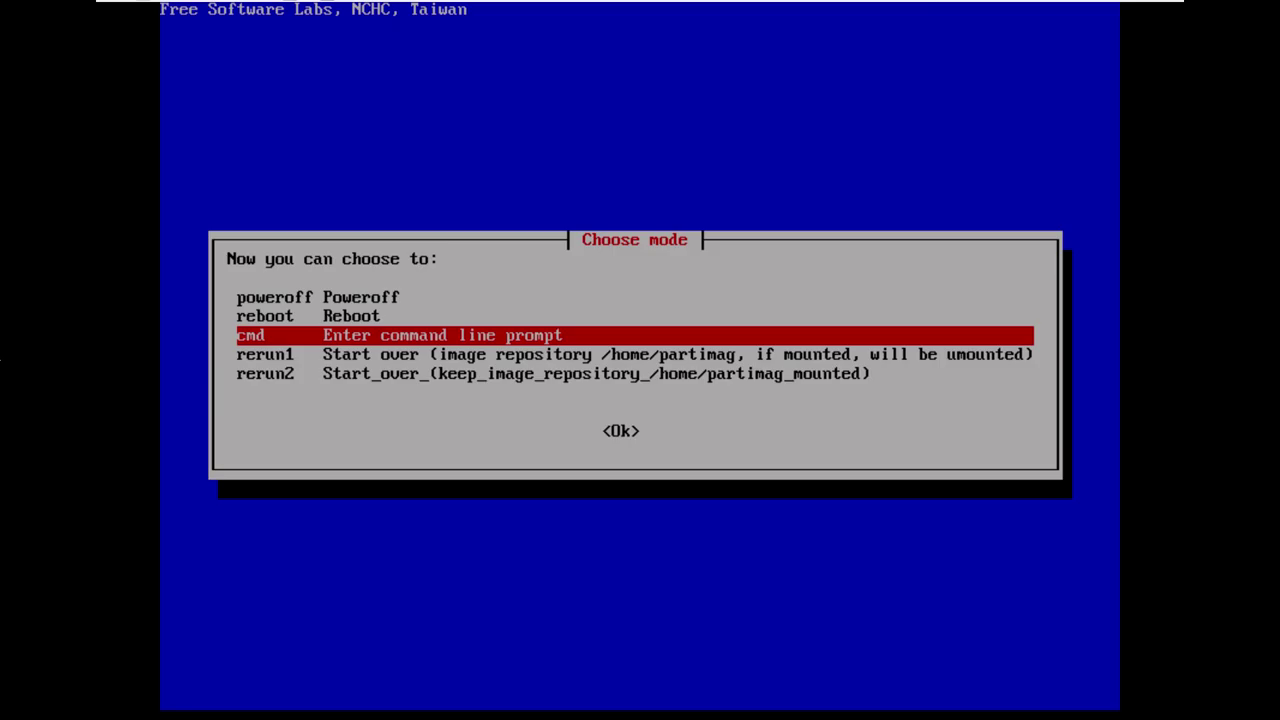
{"action": "key", "text": "Up"}
{"action": "key", "text": "Return"}
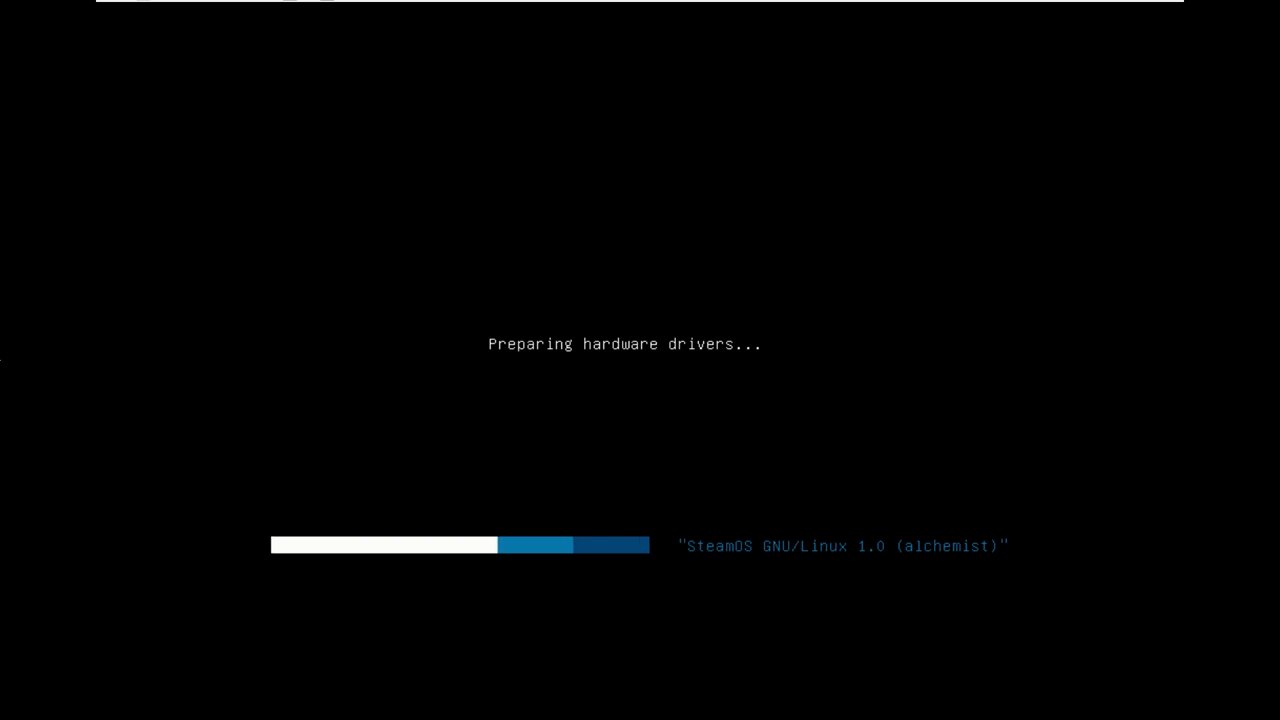
- Accept English as the Steam language and keep the default image size and brightness in the initial setup
{"action": "key", "text": "ctrl+alt"}
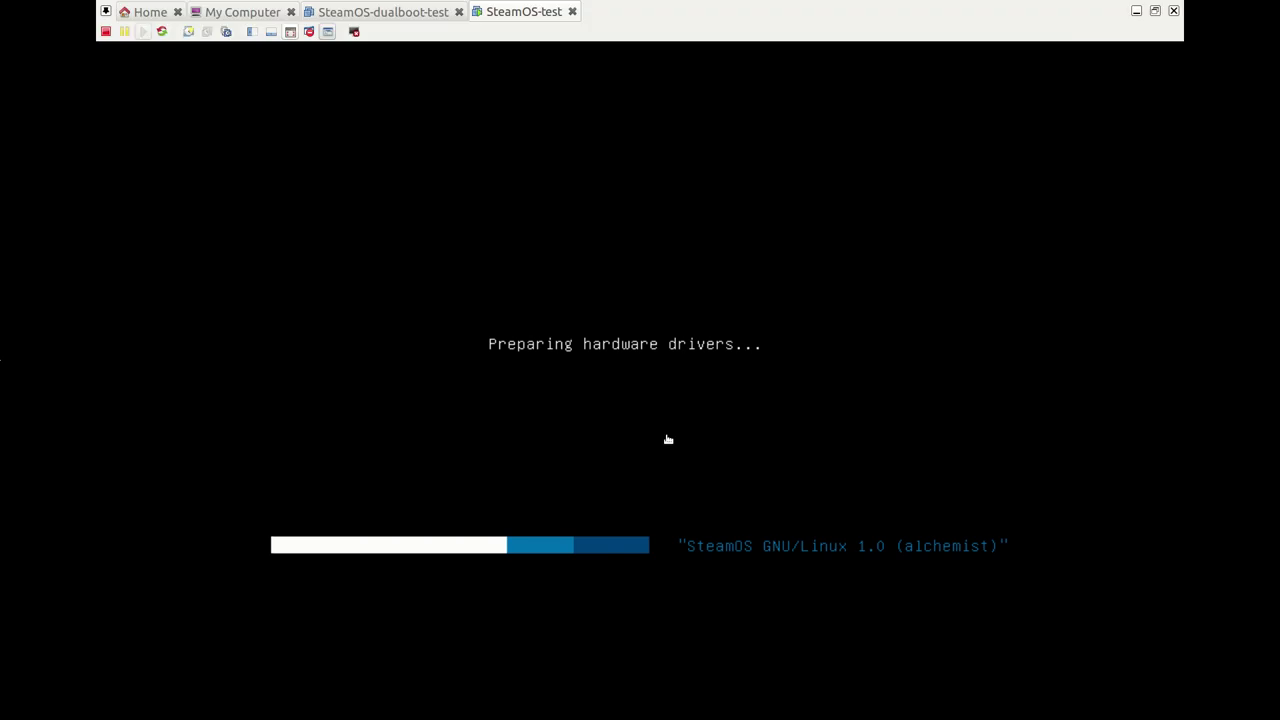
{"action": "left_click", "coordinate": [296, 32]}
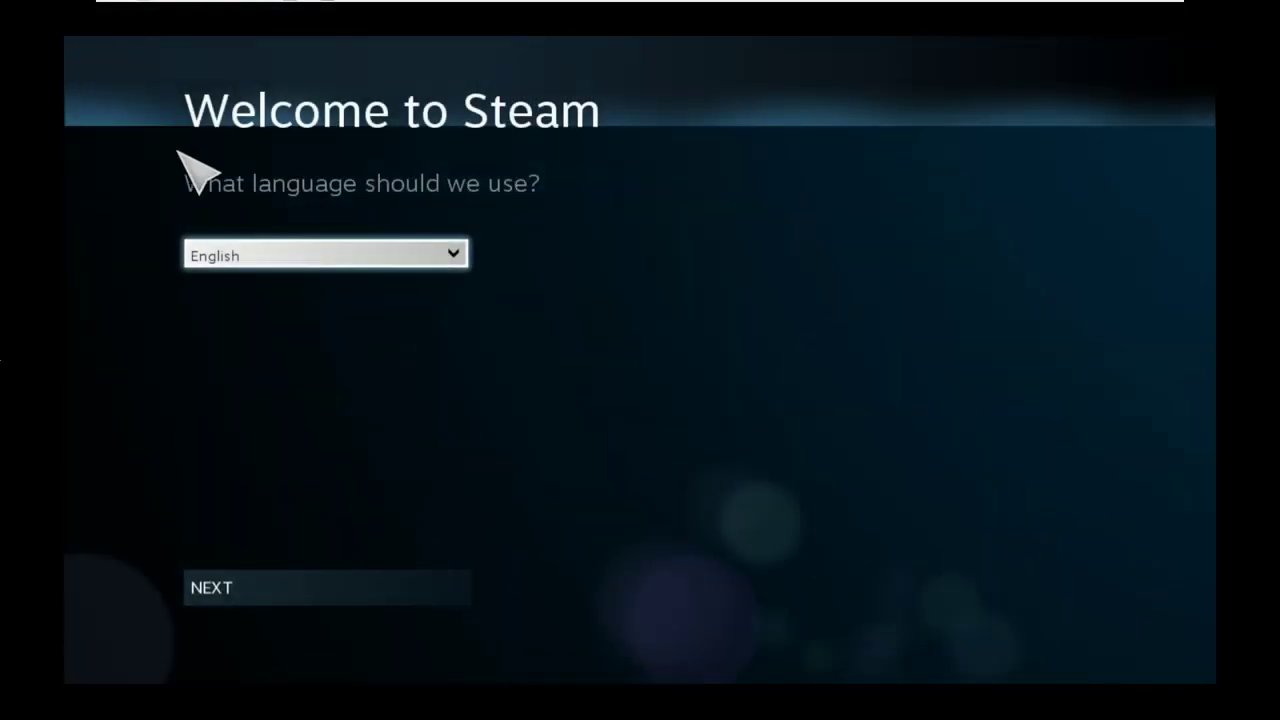
{"action": "left_click", "coordinate": [230, 600]}
{"action": "left_click", "coordinate": [337, 603]}
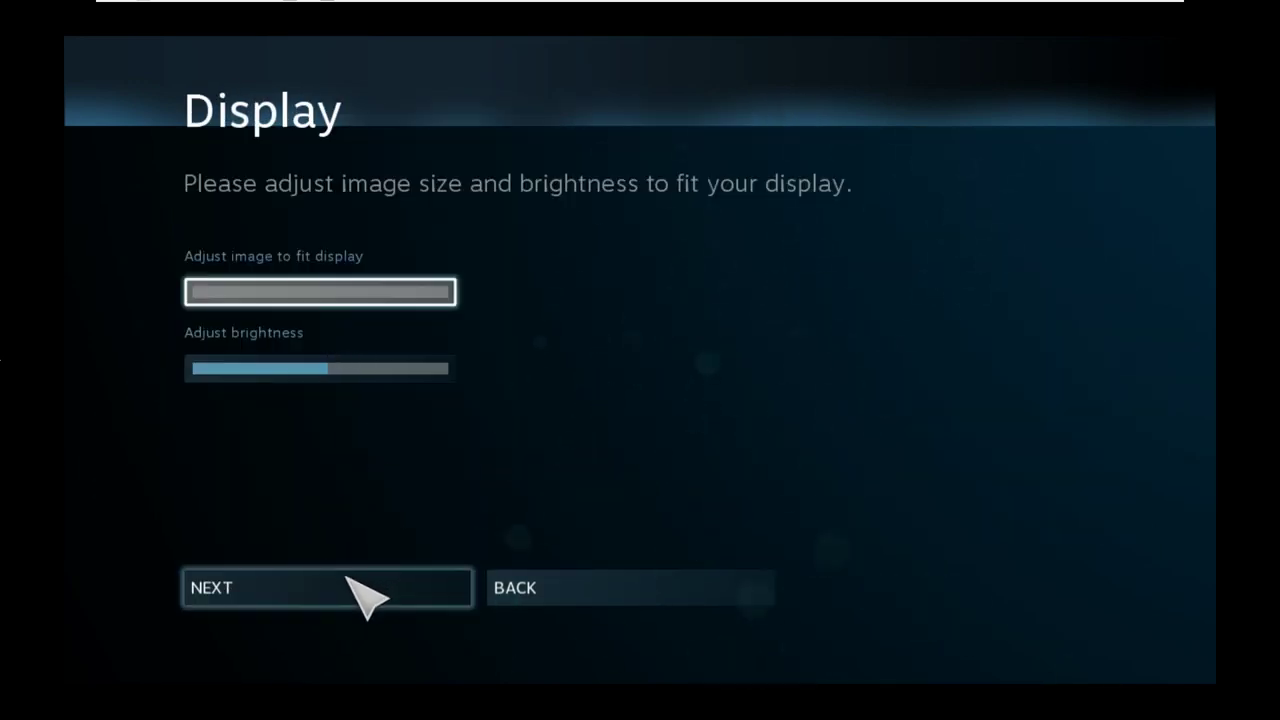
{"action": "left_click", "coordinate": [349, 580]}
- Set the device's time zone to Europe, Britain (UK), London and continue the setup
{"action": "left_click", "coordinate": [435, 285]}
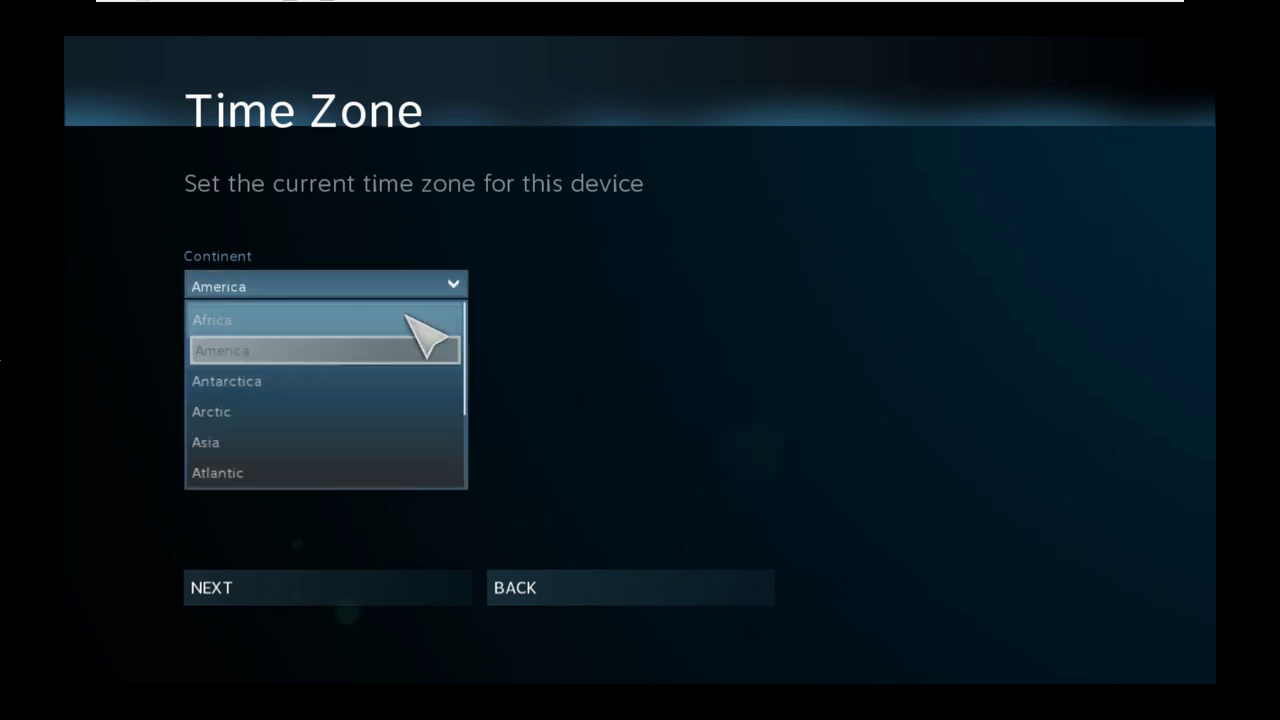
{"action": "scroll", "coordinate": [350, 430], "scroll_direction": "down", "scroll_amount": 4}
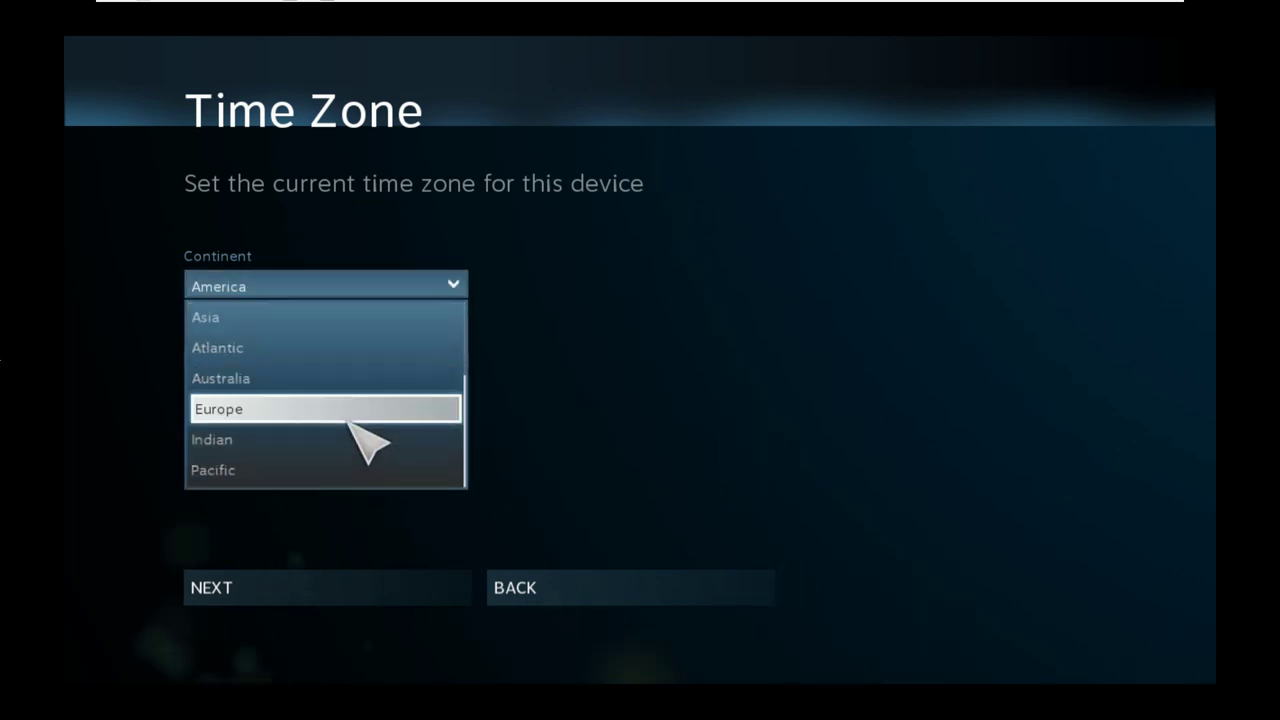
{"action": "left_click", "coordinate": [347, 412]}
{"action": "left_click", "coordinate": [422, 356]}
{"action": "scroll", "coordinate": [350, 470], "scroll_direction": "down", "scroll_amount": 3}
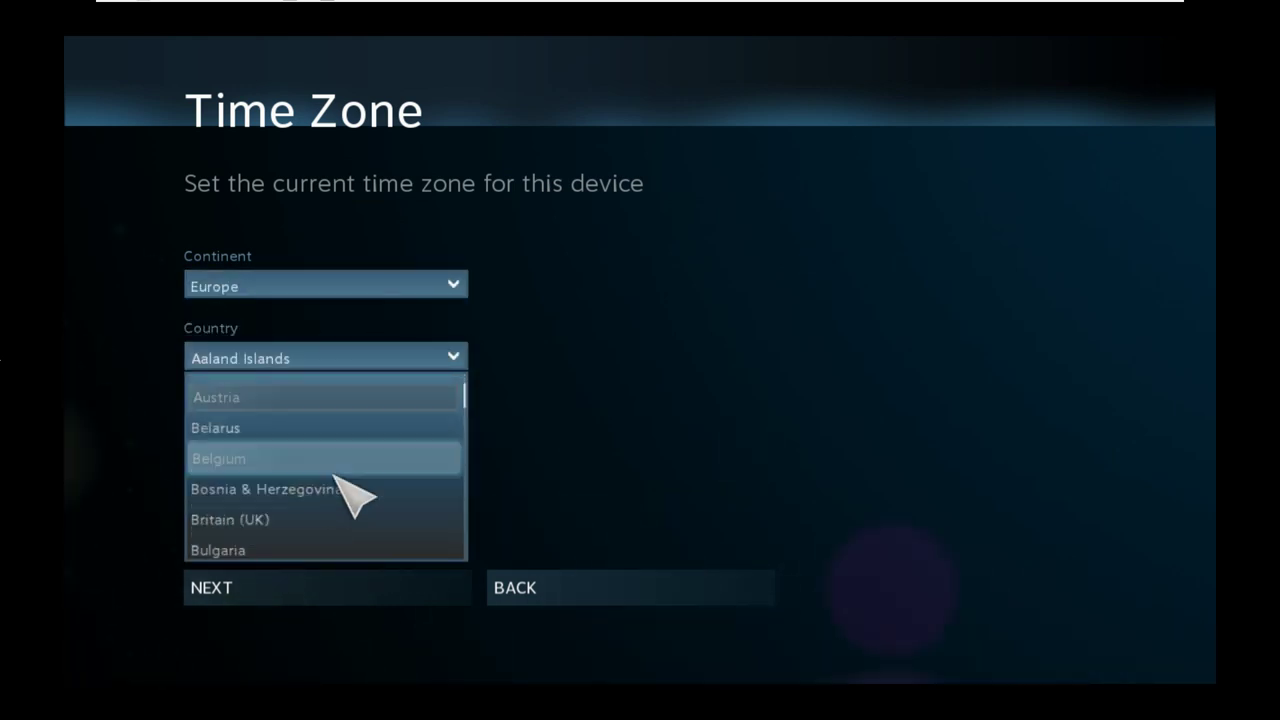
{"action": "left_click", "coordinate": [322, 519]}
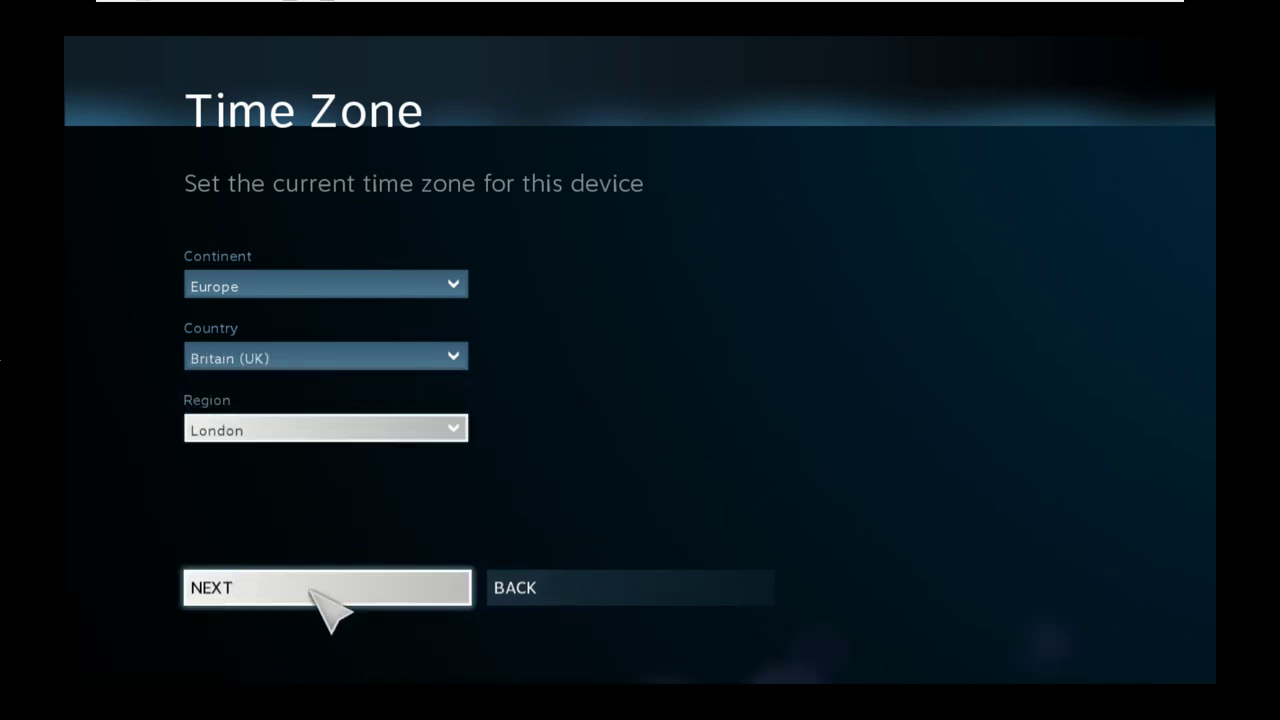
{"action": "left_click", "coordinate": [314, 591]}
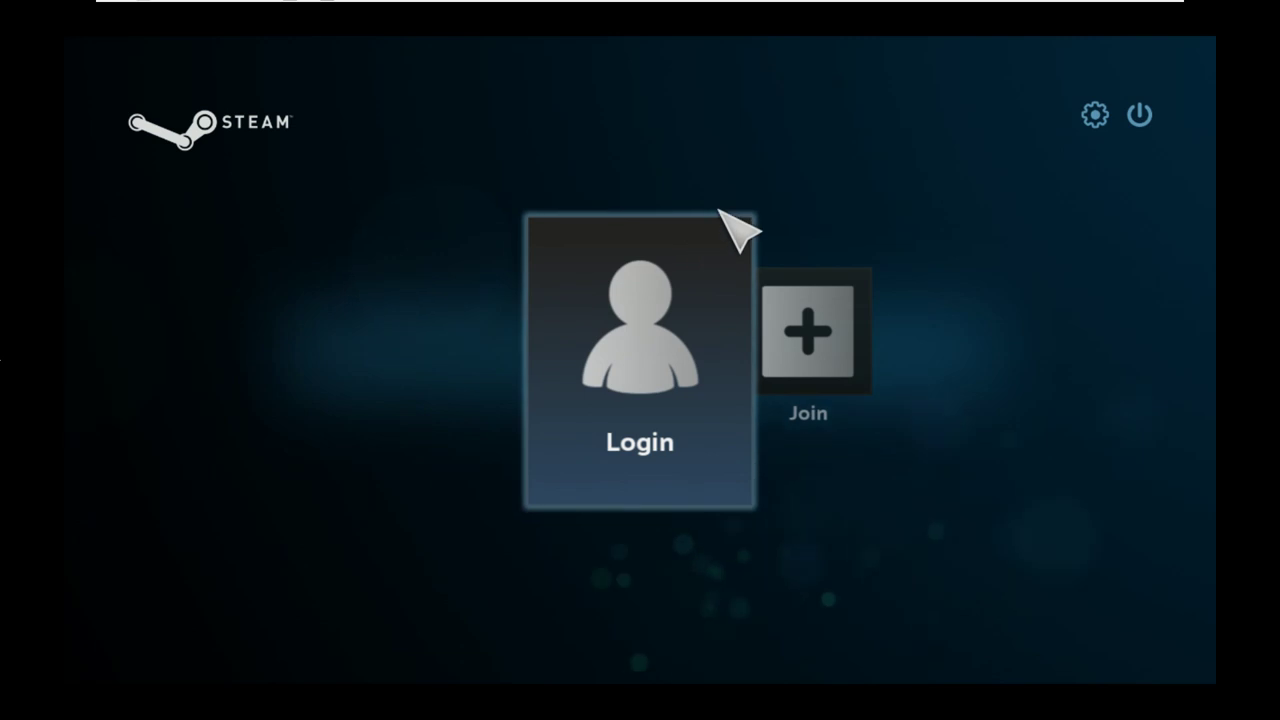
- Enable access to the Linux desktop in Steam's Interface settings and return to the login screen
{"action": "left_click", "coordinate": [1075, 125]}
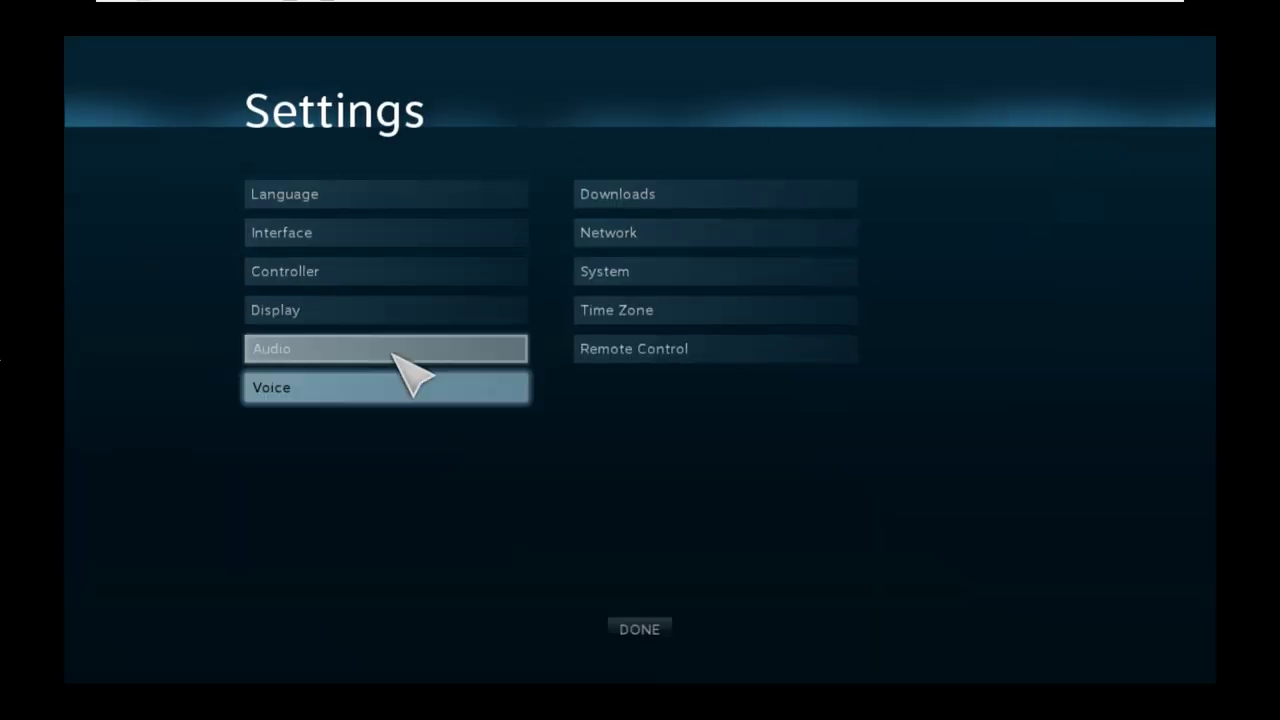
{"action": "left_click", "coordinate": [411, 244]}
{"action": "left_click", "coordinate": [259, 187]}
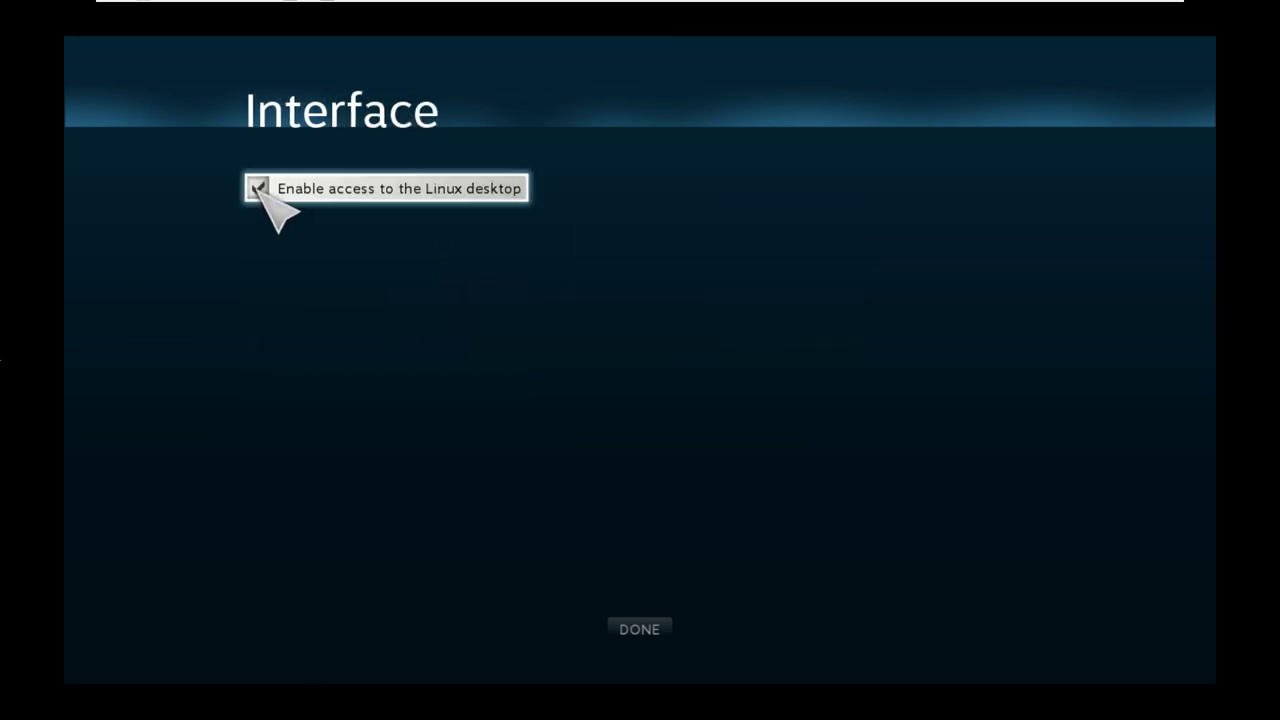
{"action": "left_click", "coordinate": [644, 632]}
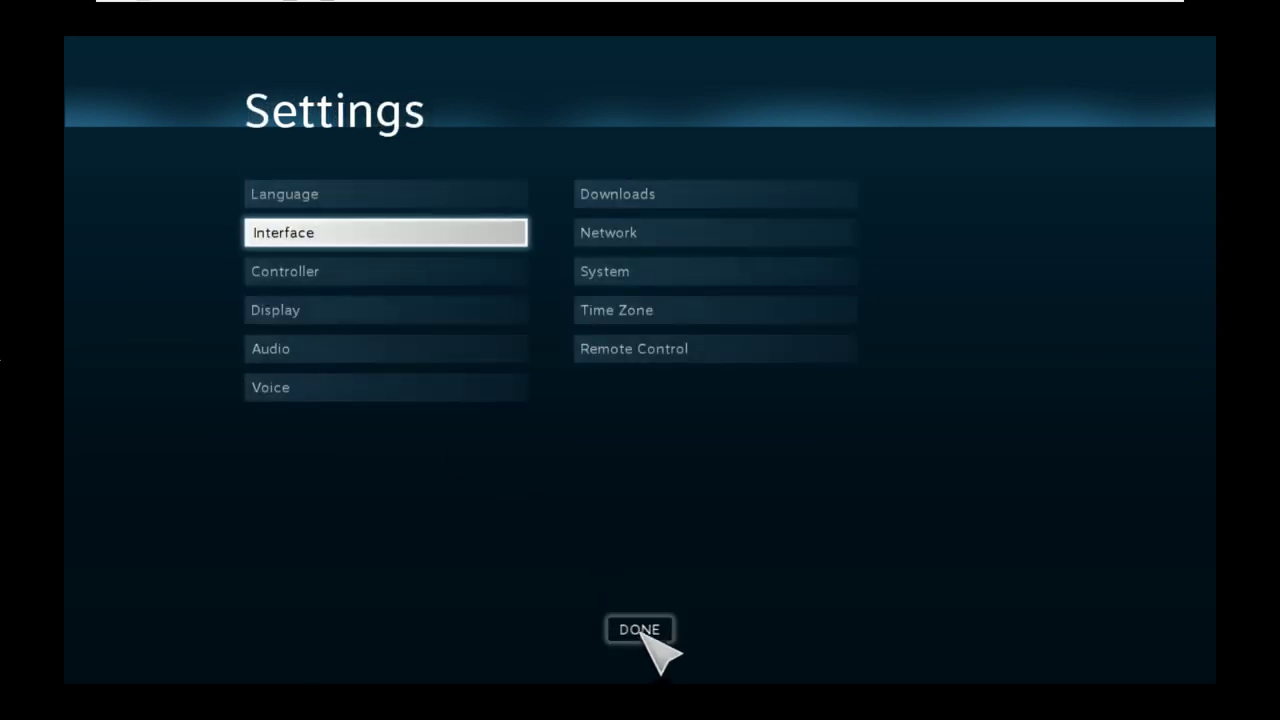
{"action": "left_click", "coordinate": [645, 634]}
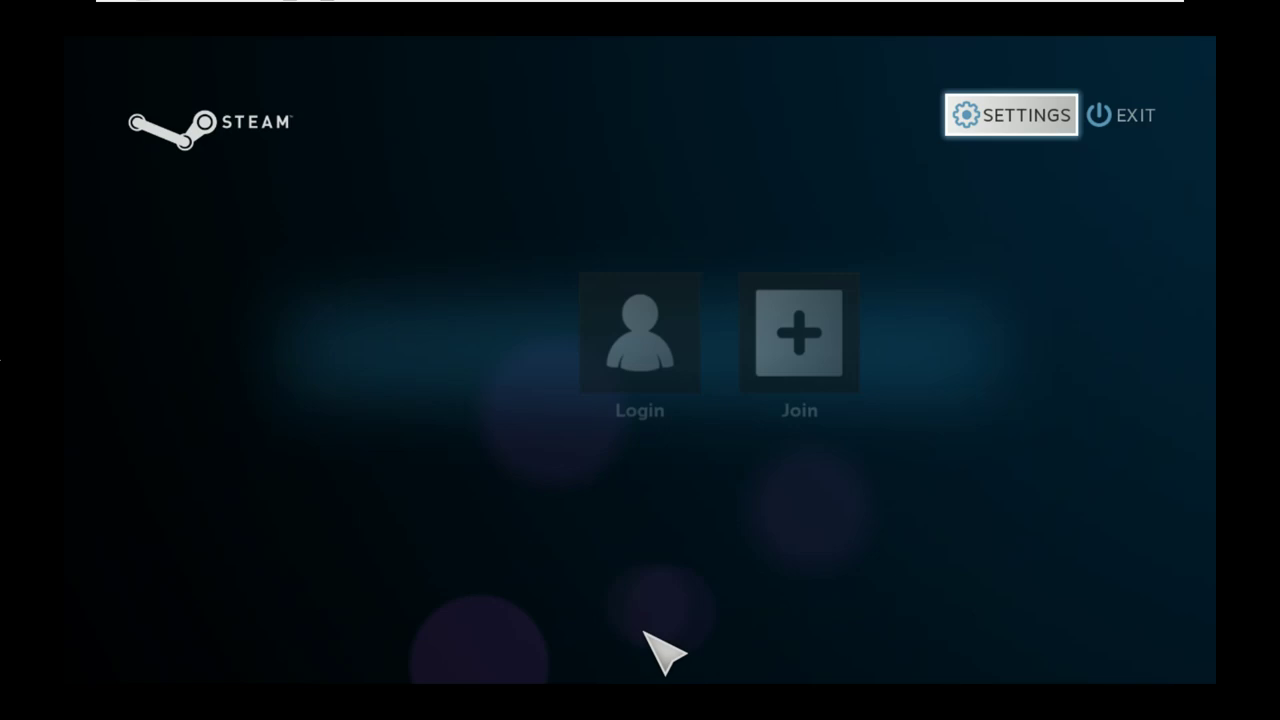
- Exit Steam to the SteamOS desktop and open the Iceweasel web browser
{"action": "left_click", "coordinate": [1106, 120]}
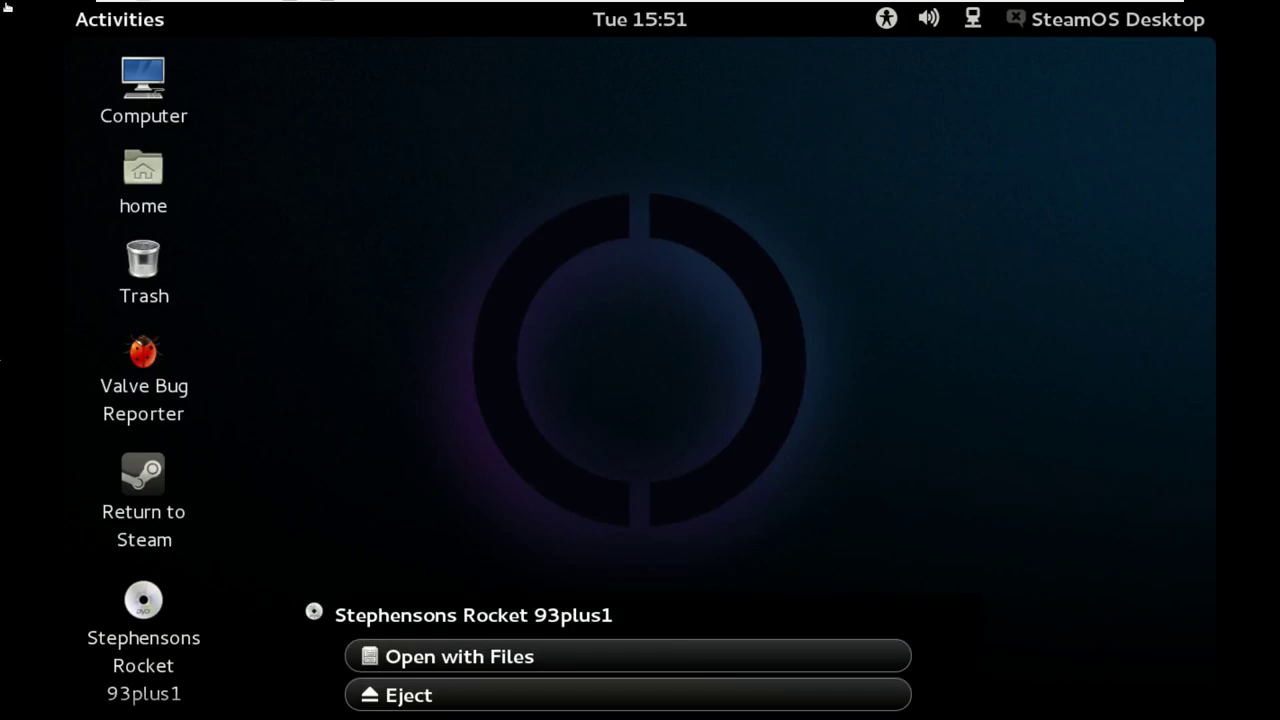
{"action": "left_click", "coordinate": [122, 30]}
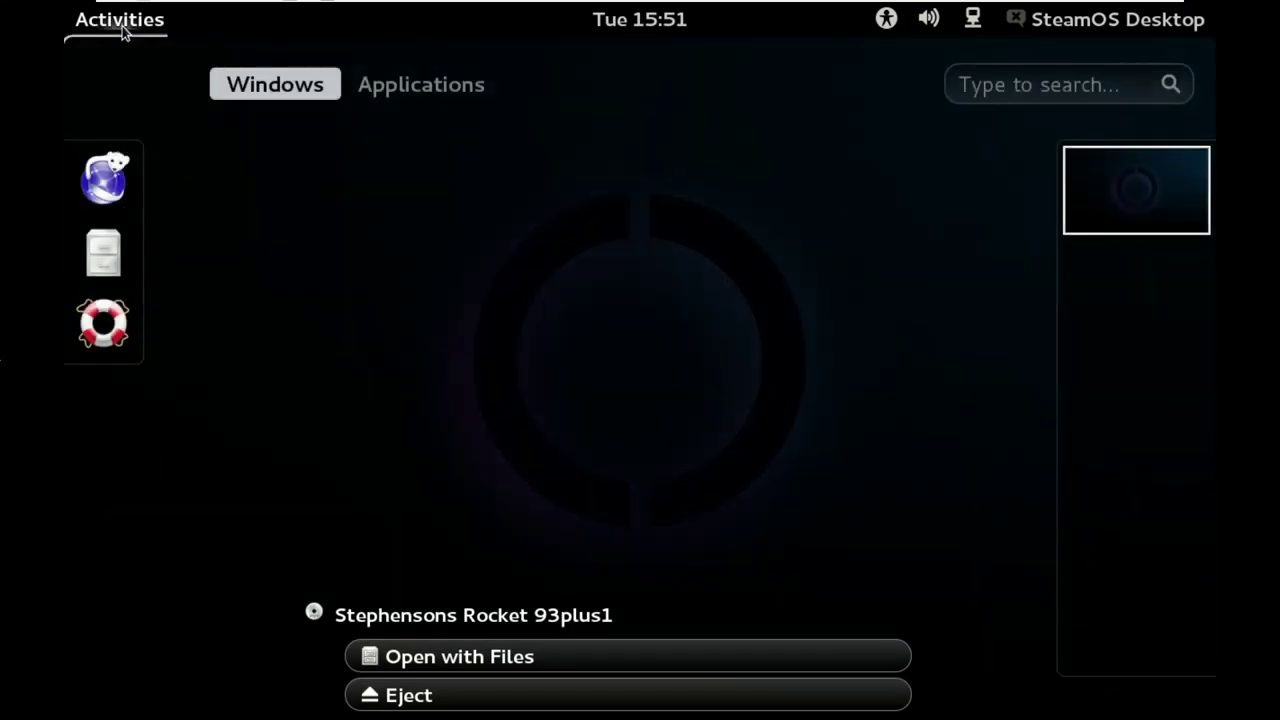
{"action": "left_click", "coordinate": [103, 180]}
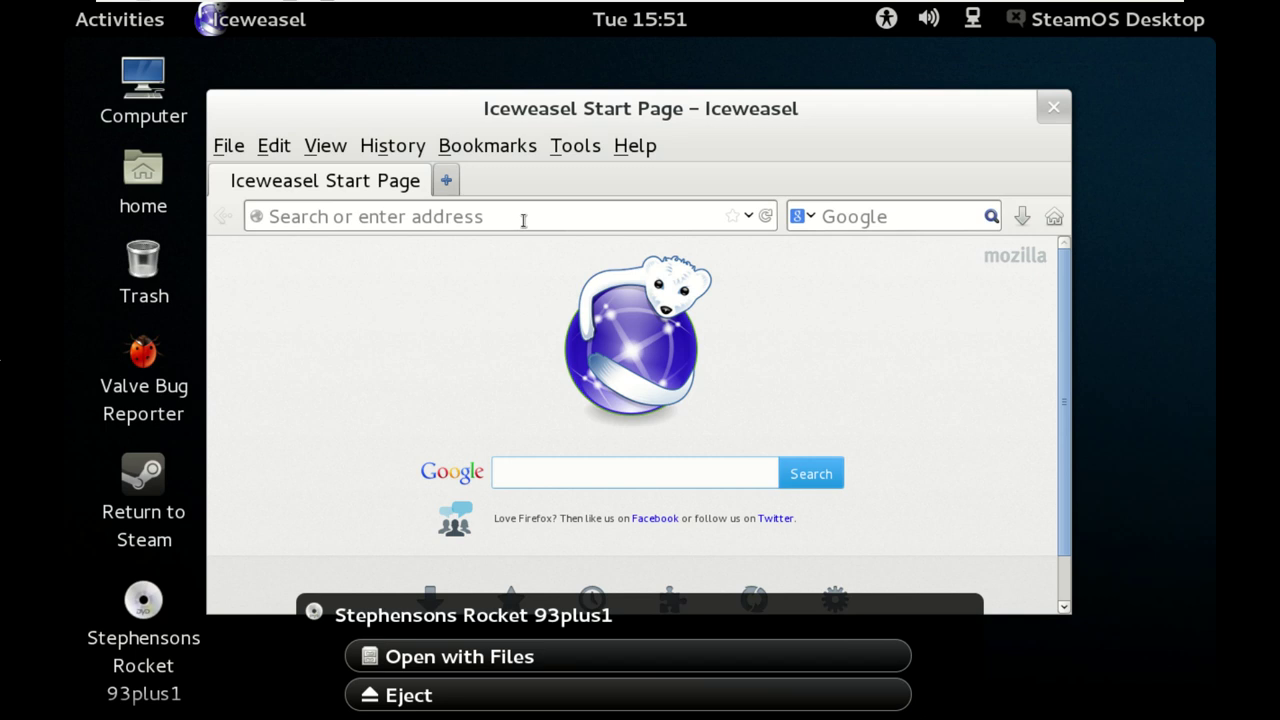
- Move the Iceweasel window up on the desktop and open the steamcommunity.com website in it
{"action": "left_click_drag", "start_coordinate": [551, 120], "coordinate": [554, 47]}
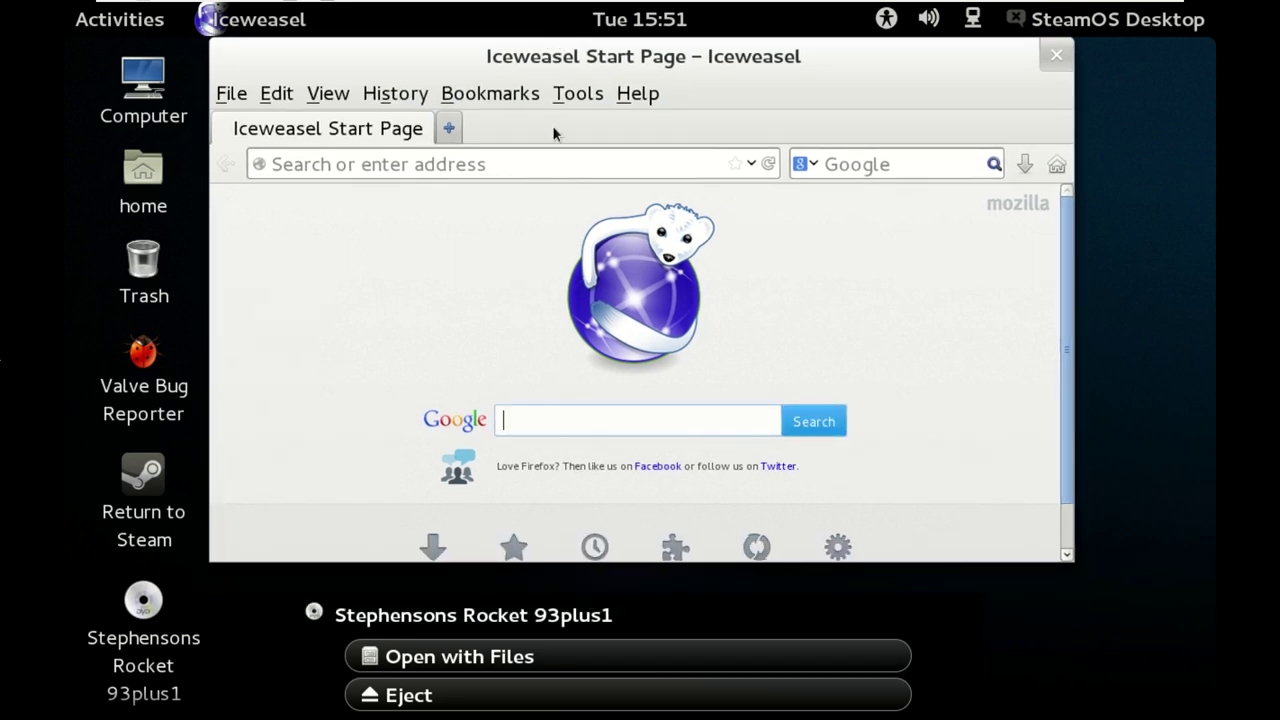
{"action": "left_click", "coordinate": [548, 169]}
{"action": "type", "text": "s"}
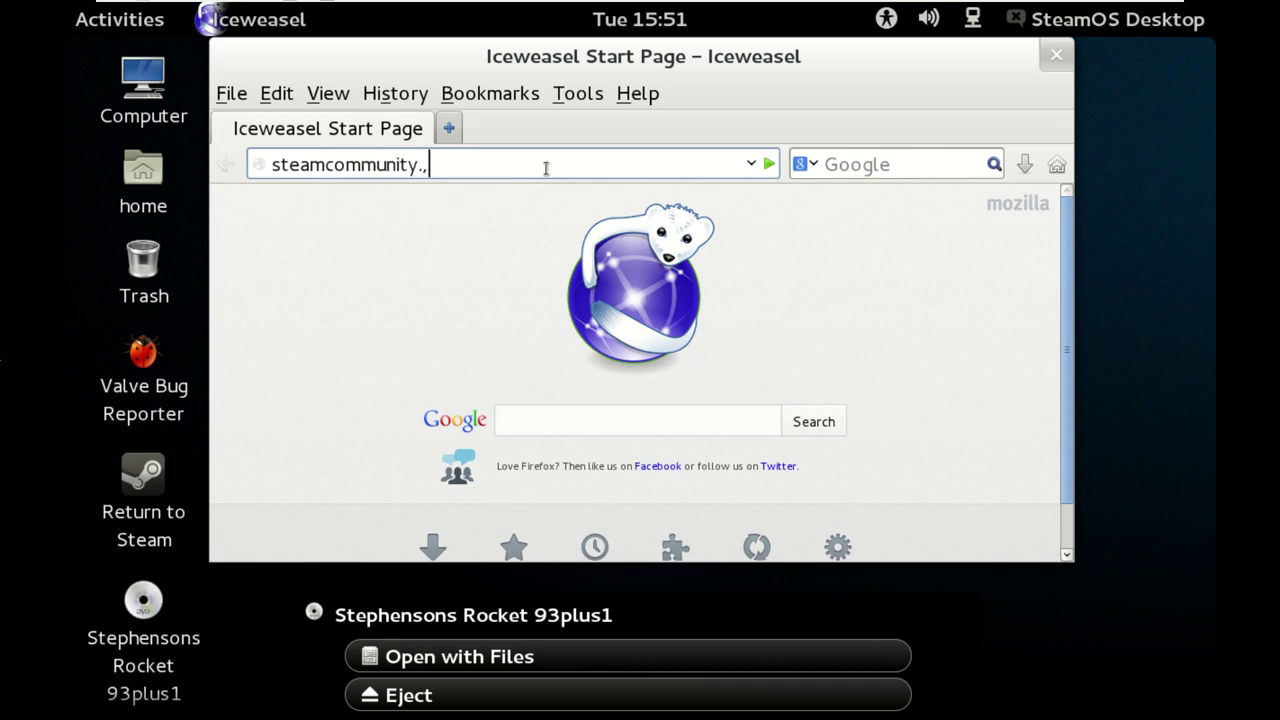
{"action": "type", "text": "teamcommunity.com"}
{"action": "key", "text": "Return"}
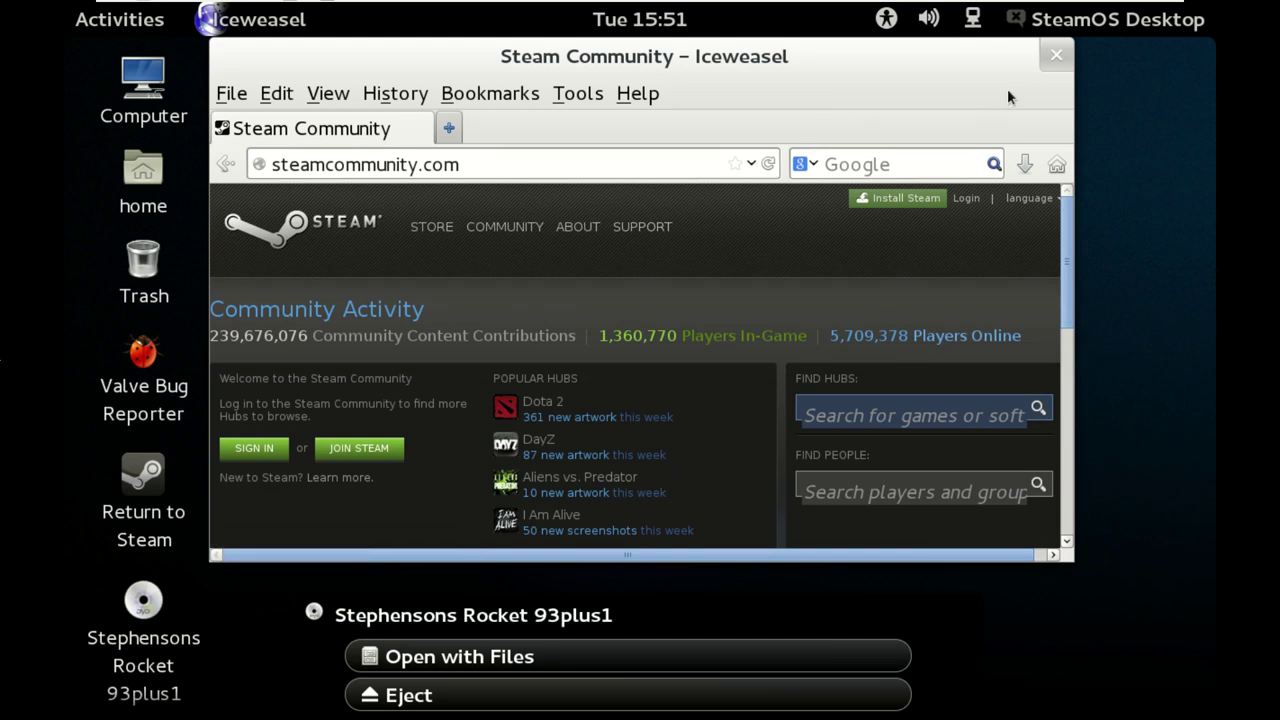
- Close the Iceweasel browser and return from the SteamOS desktop to Steam
{"action": "left_click", "coordinate": [1054, 57]}
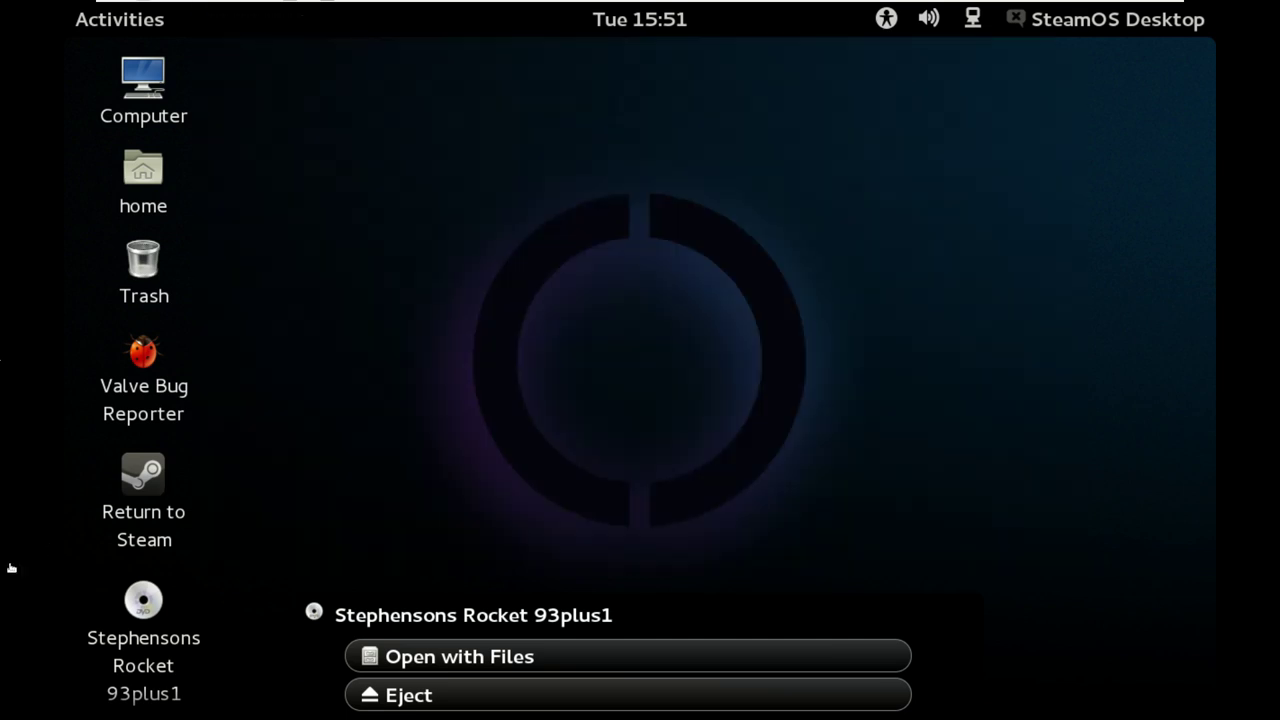
{"action": "left_click", "coordinate": [137, 480]}
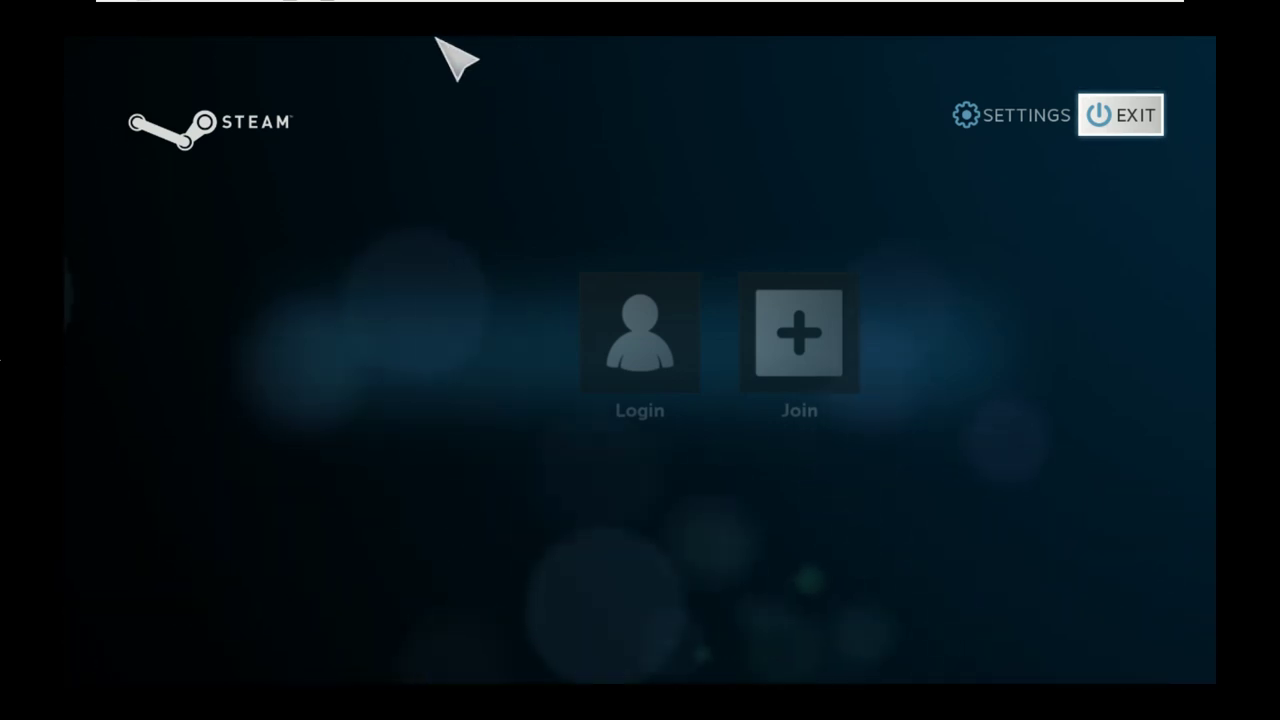
{"action": "mouse_move", "coordinate": [160, 10]}
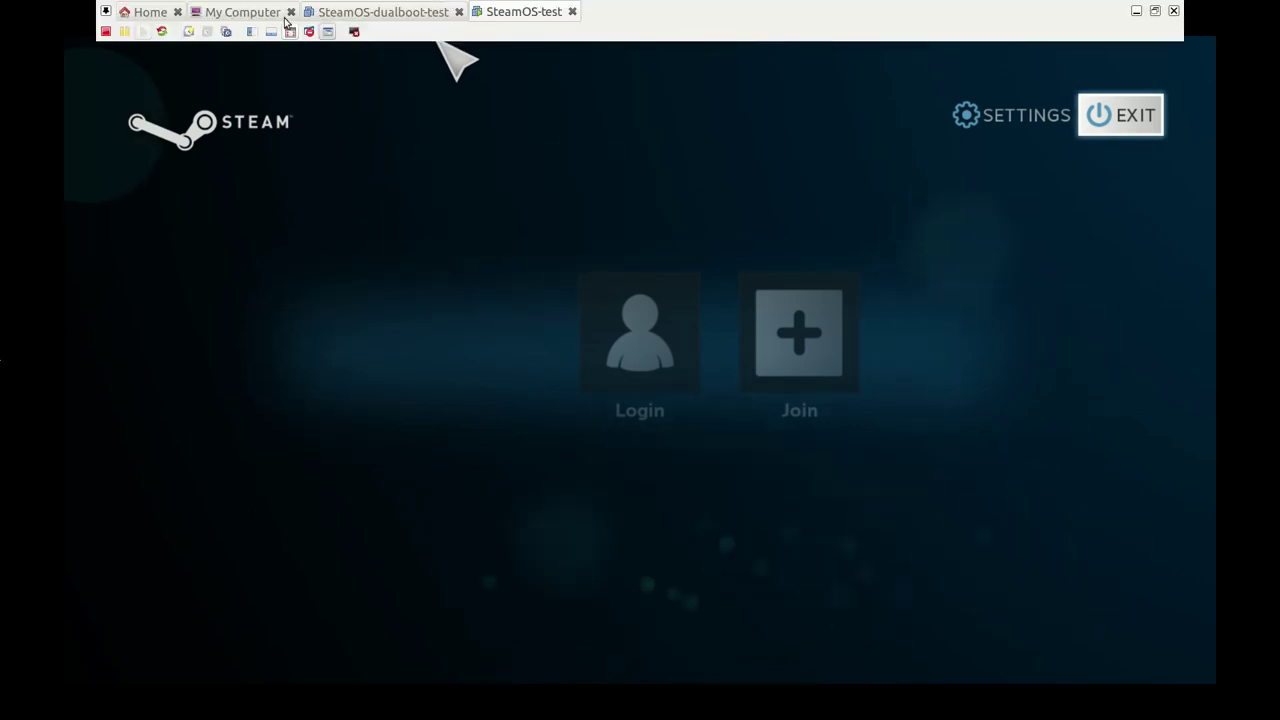